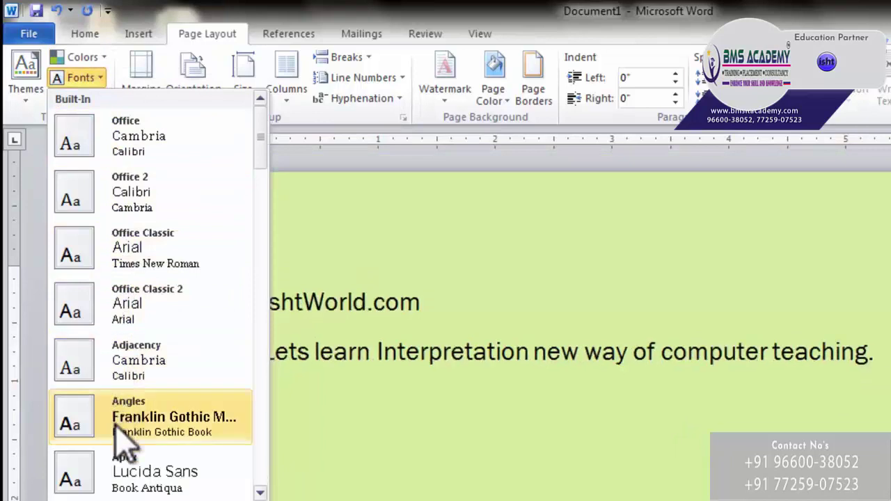
Step: Apply the Angles theme fonts and the Equity theme effects to the document
click(114, 439)
click(96, 97)
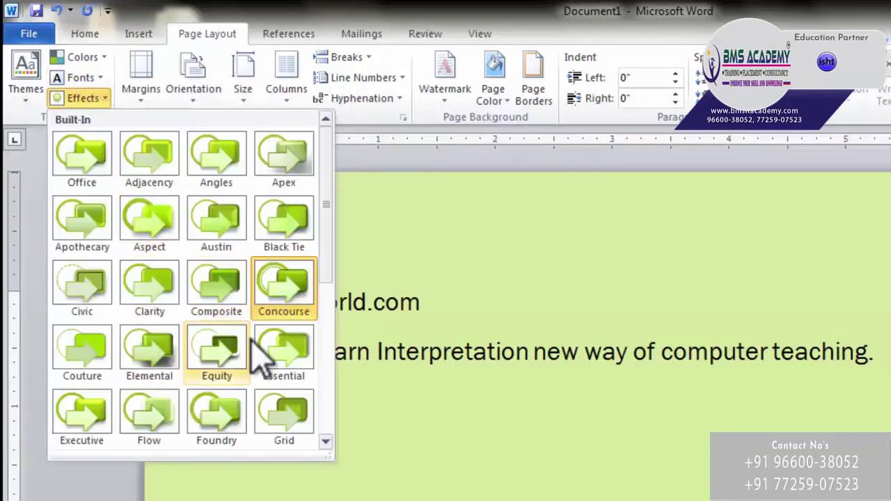
click(216, 354)
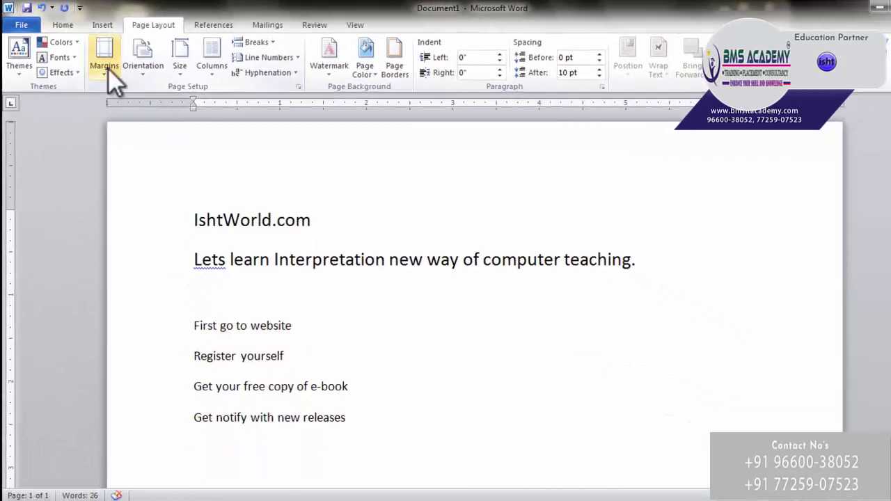
Step: Switch the page margins through the Normal and Narrow presets, ending with the Moderate preset
click(103, 66)
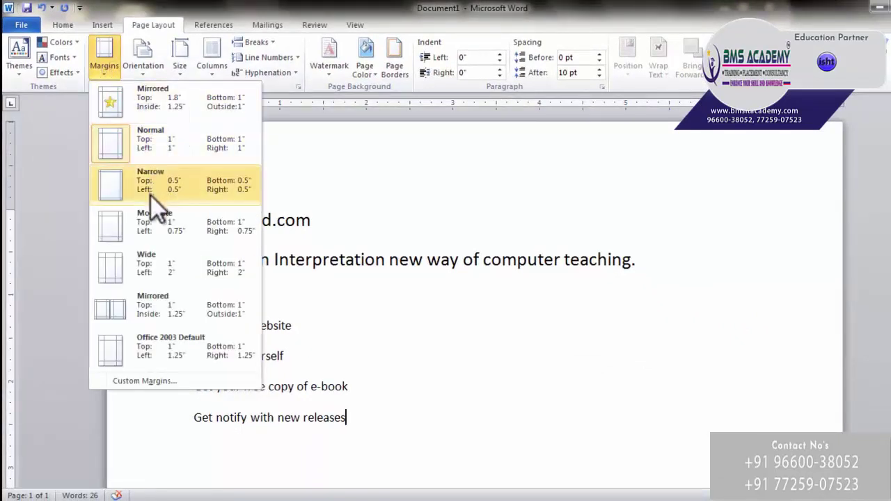
click(162, 156)
click(101, 59)
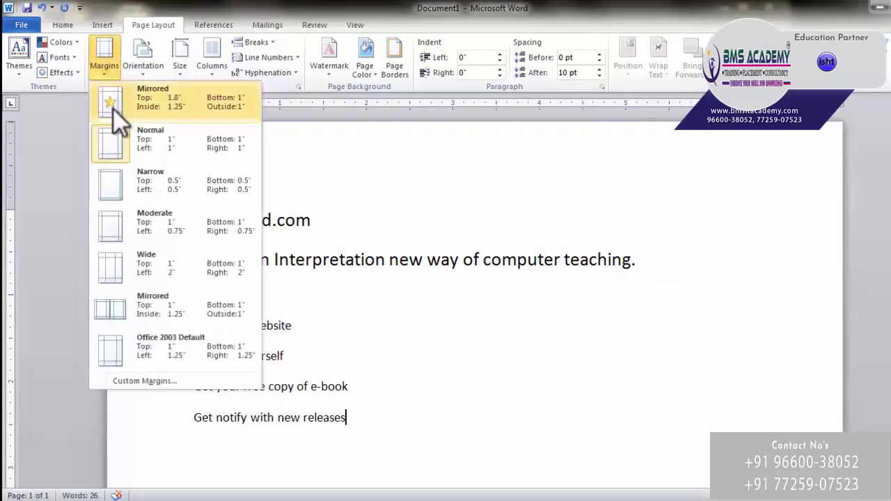
click(139, 192)
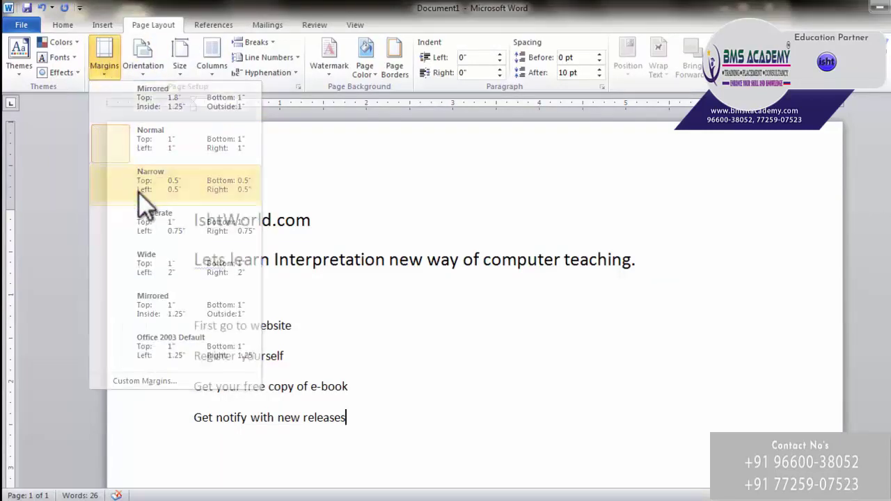
click(110, 73)
click(133, 231)
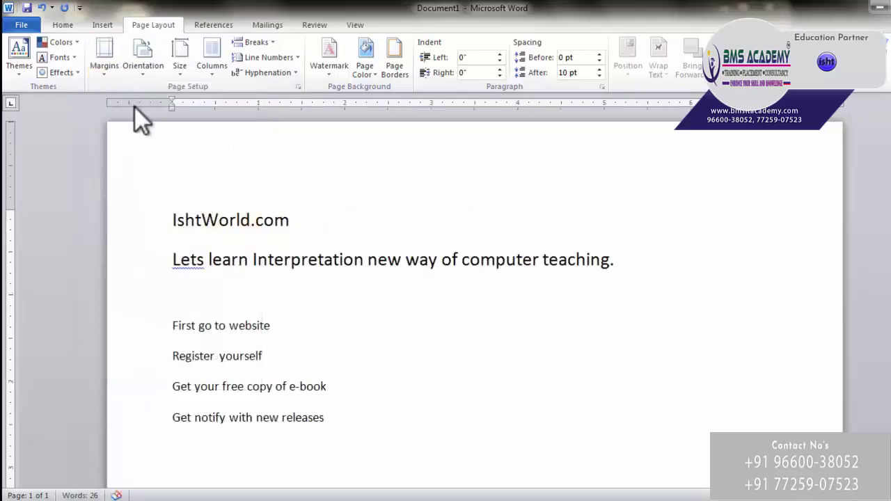
Step: Examine the custom margin settings in Page Setup and leave them without changes
click(108, 74)
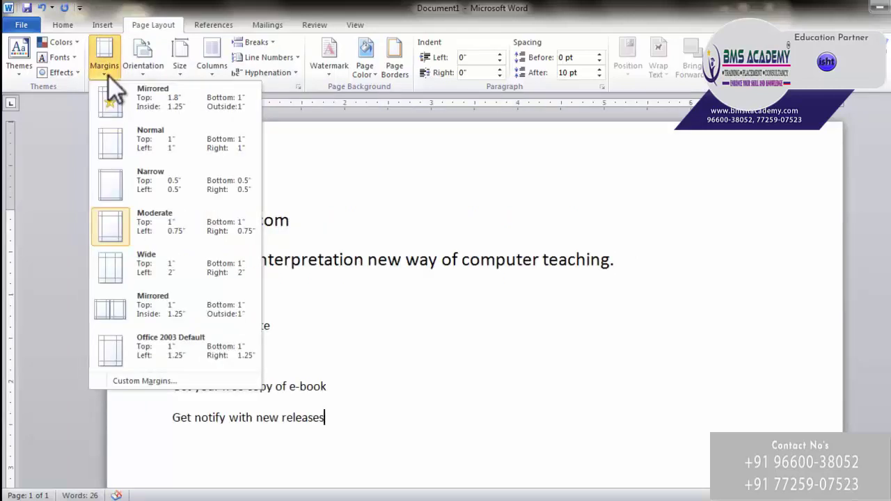
click(144, 380)
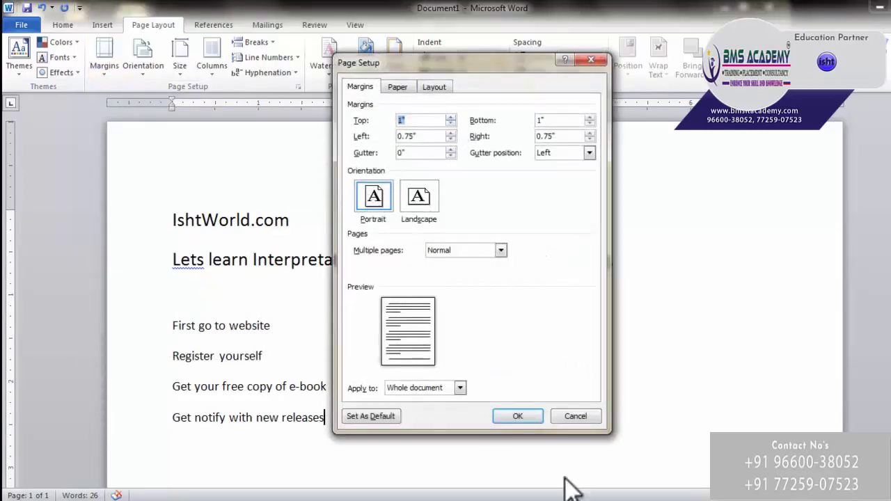
click(575, 418)
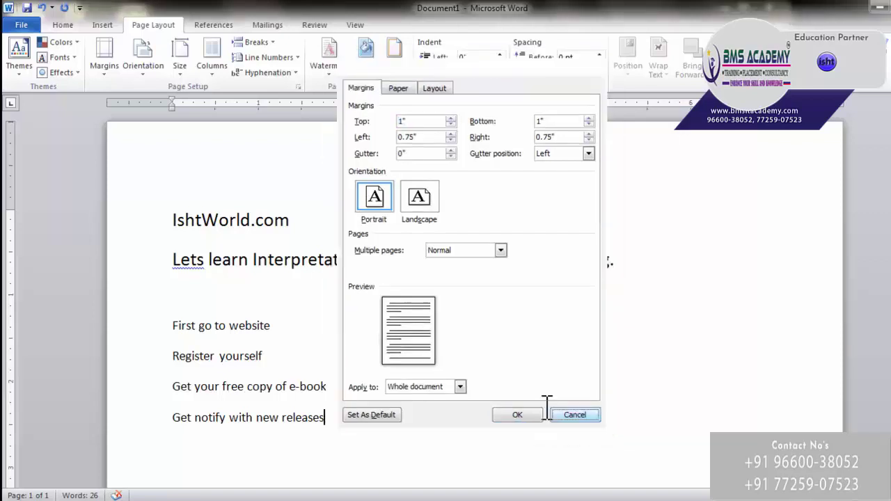
Step: Change the page orientation to Landscape, view the page, and return it to Portrait
click(148, 74)
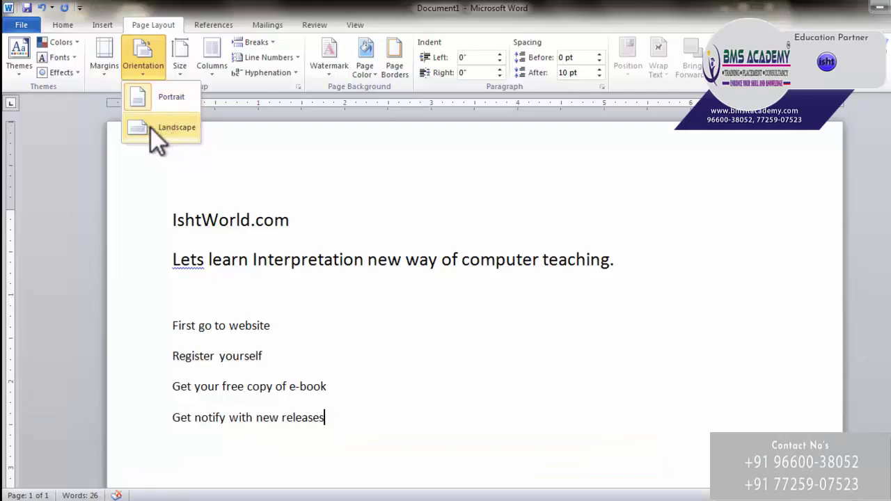
click(152, 128)
scroll(335, 271, down, 3)
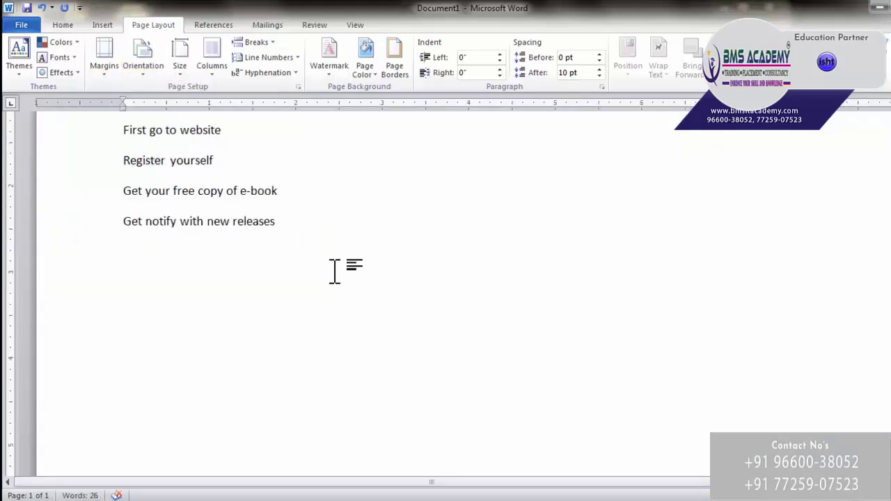
scroll(324, 286, up, 3)
scroll(477, 390, down, 3)
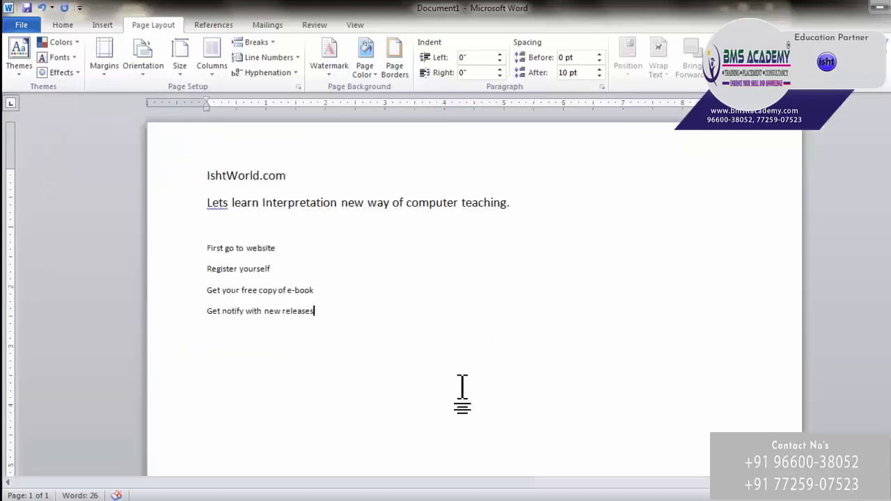
click(143, 79)
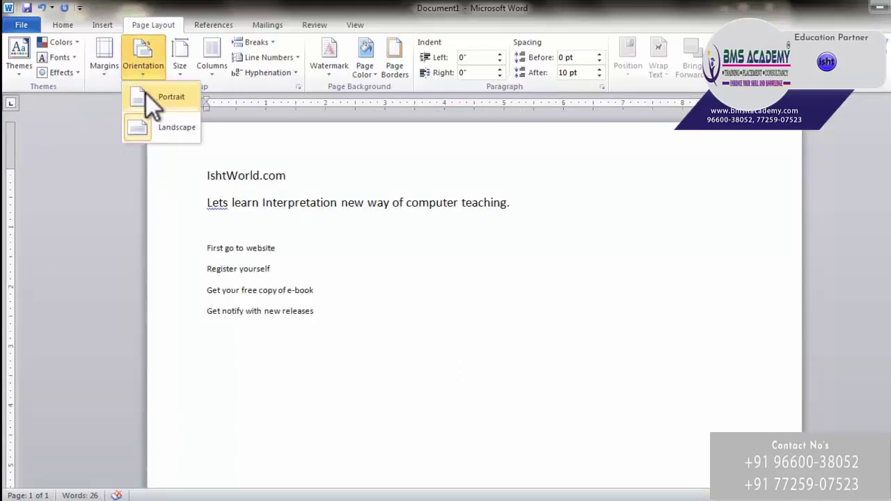
click(146, 94)
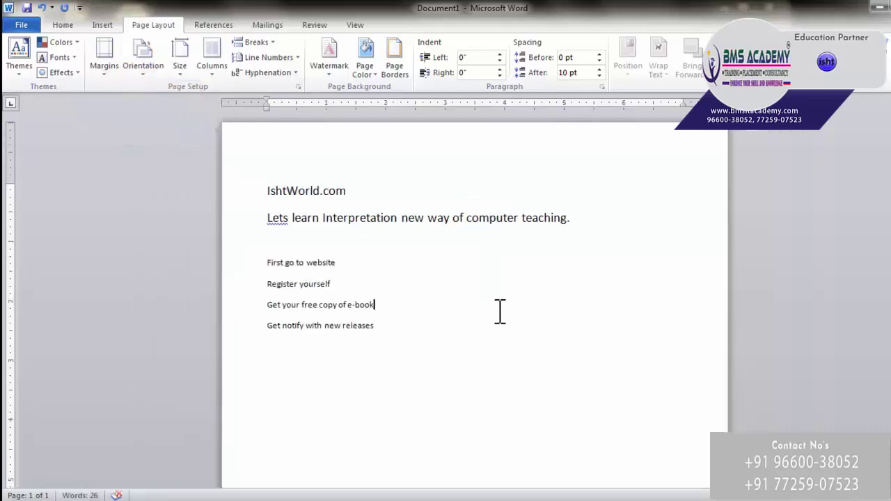
Step: Set the document's paper size to A6 105 x 148 mm
click(188, 75)
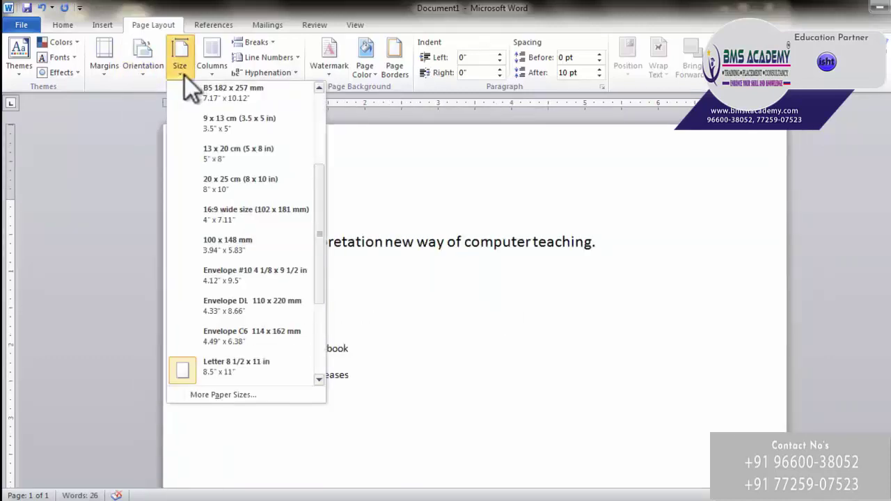
drag(314, 179, 333, 106)
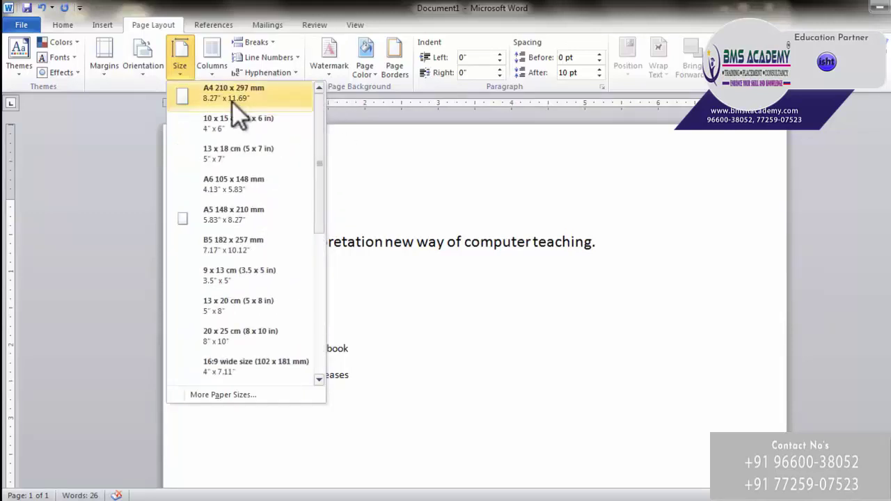
click(234, 185)
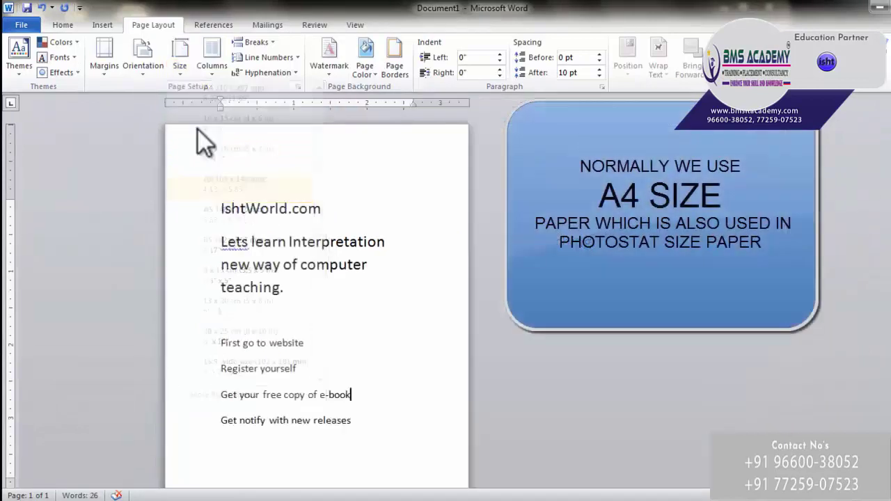
Step: Set the paper size to A4 210 x 297 mm for the whole document through the detailed paper settings
click(186, 75)
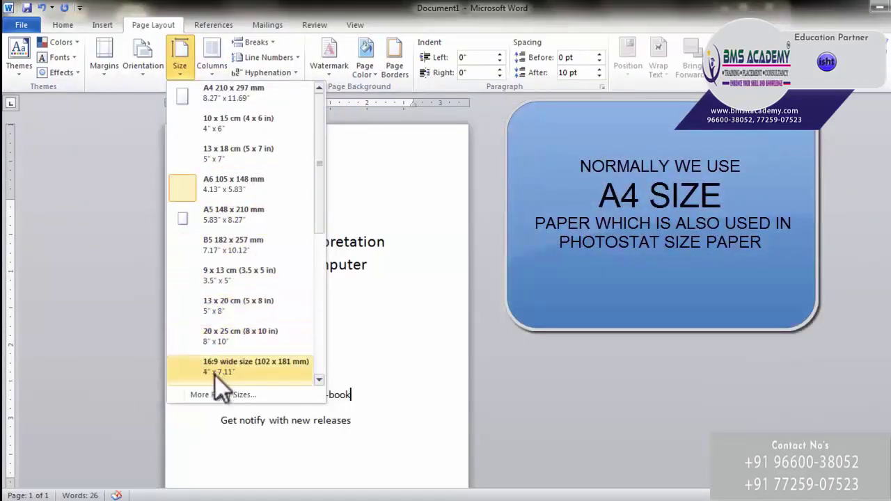
click(222, 396)
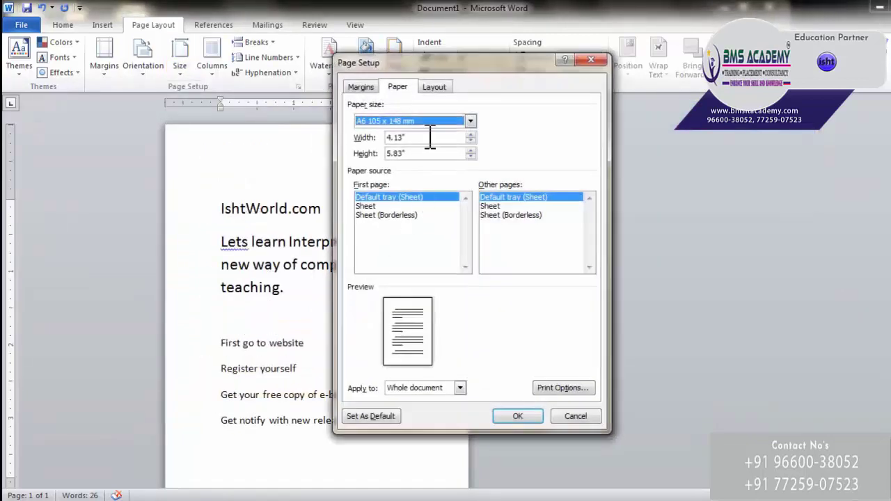
drag(427, 137, 391, 137)
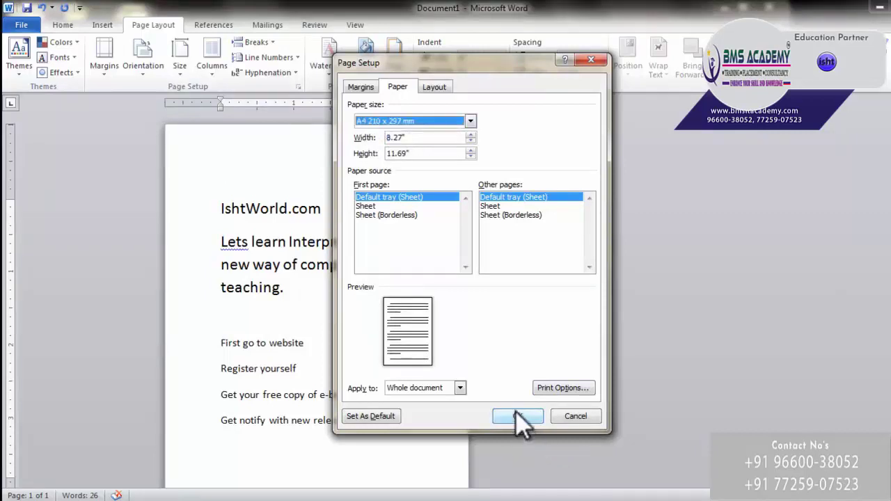
click(517, 416)
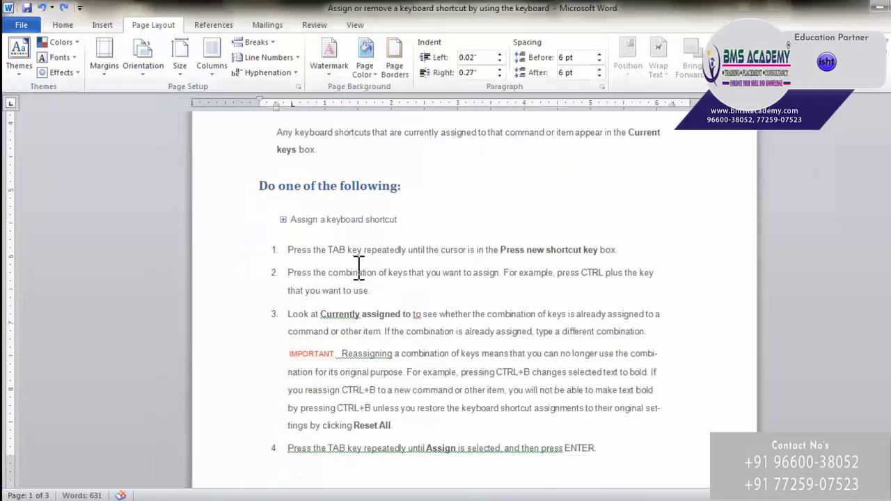
Step: In the keyboard shortcut document, split the IMPORTANT paragraph under item 3 into three columns and change it to two columns
scroll(471, 369, down, 2)
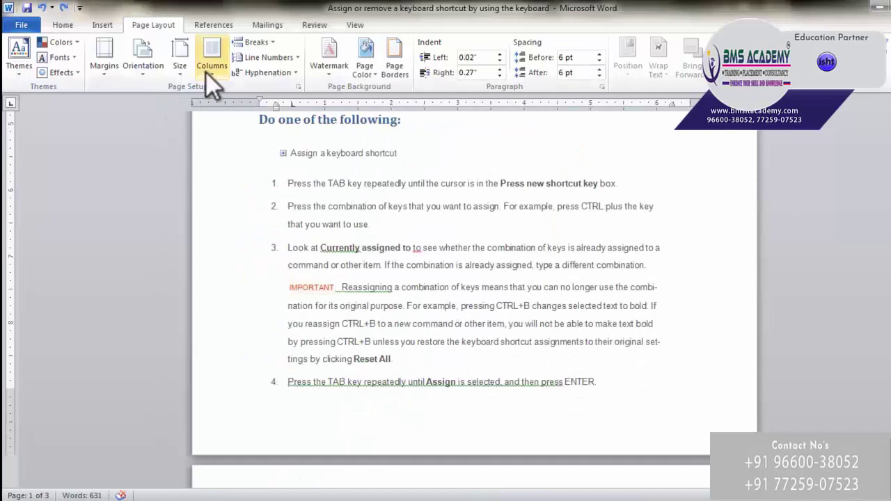
drag(458, 382, 288, 286)
click(448, 364)
drag(408, 360, 342, 292)
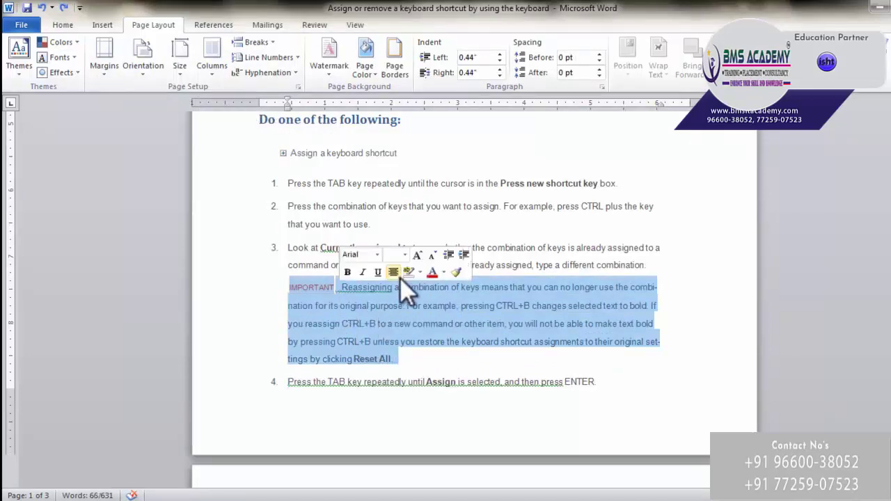
click(212, 69)
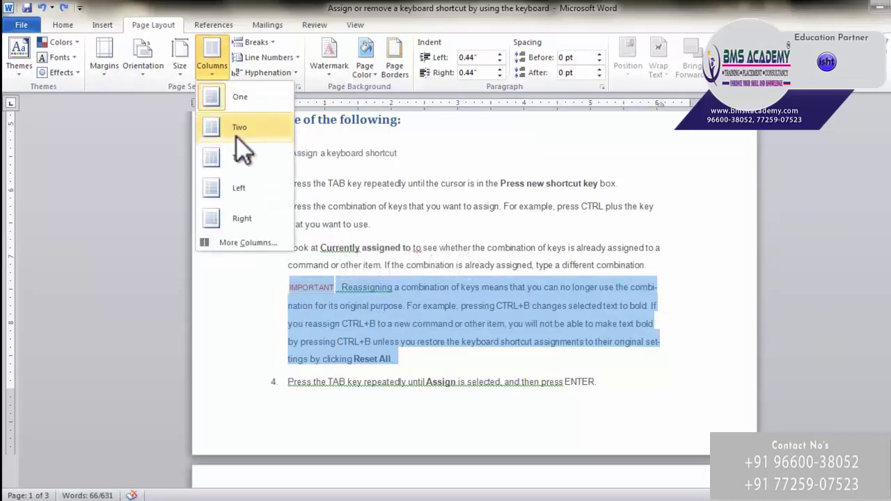
click(238, 156)
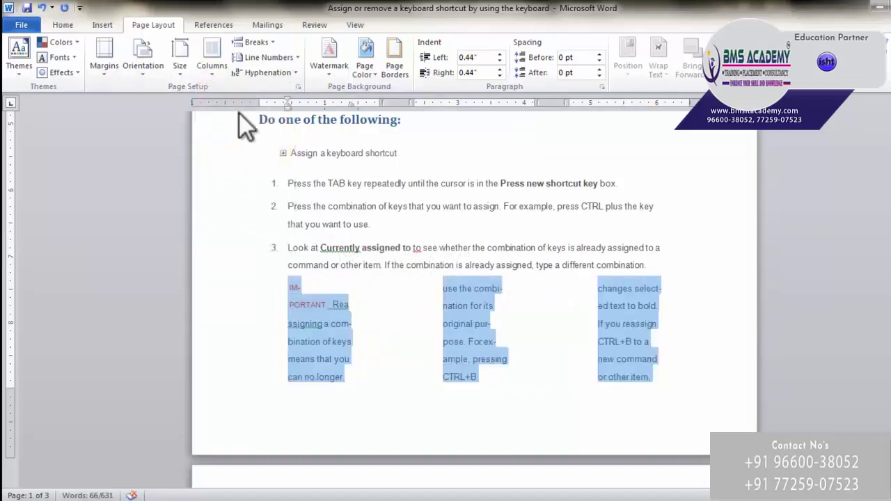
click(215, 73)
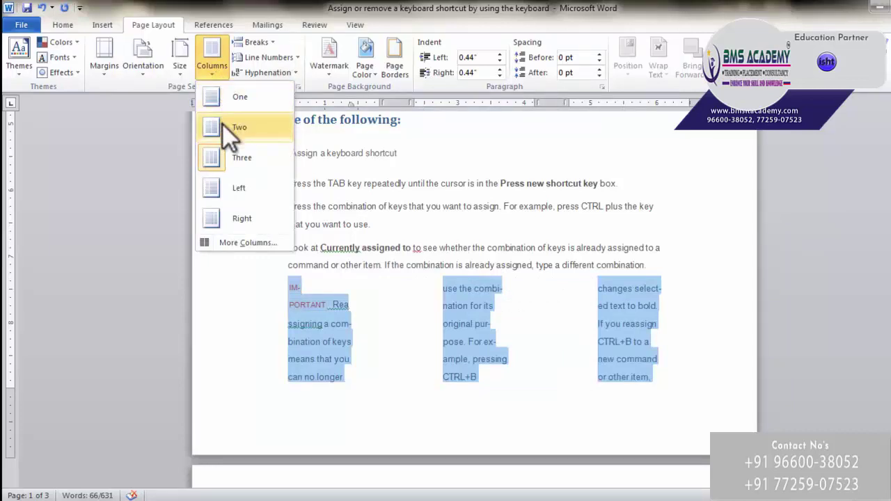
click(233, 131)
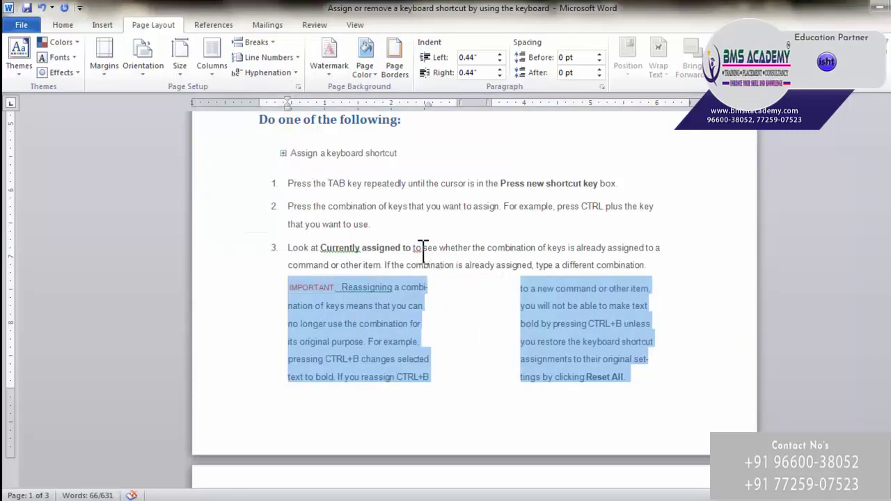
Step: Set the number of columns to 5 for the selected paragraph in the detailed column settings
click(218, 75)
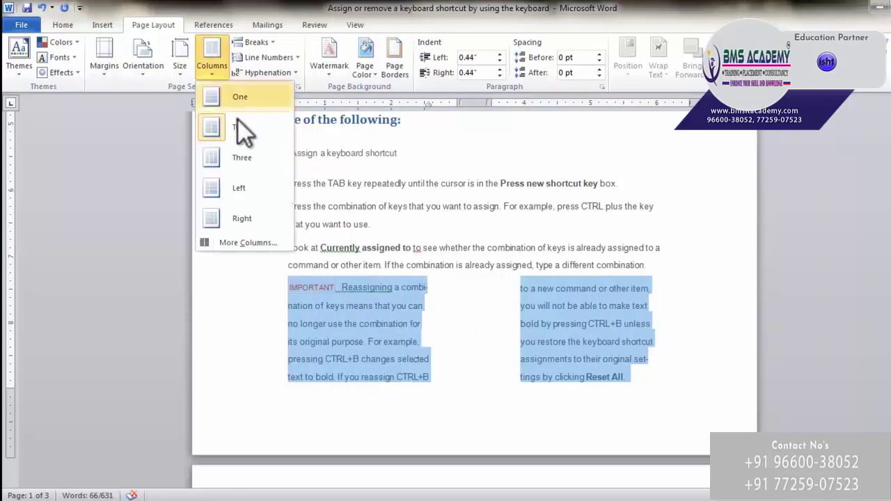
click(234, 240)
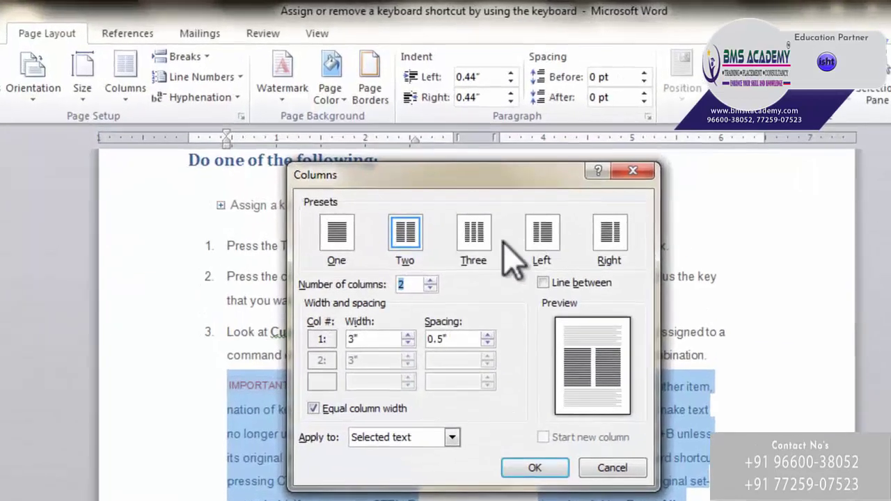
click(430, 280)
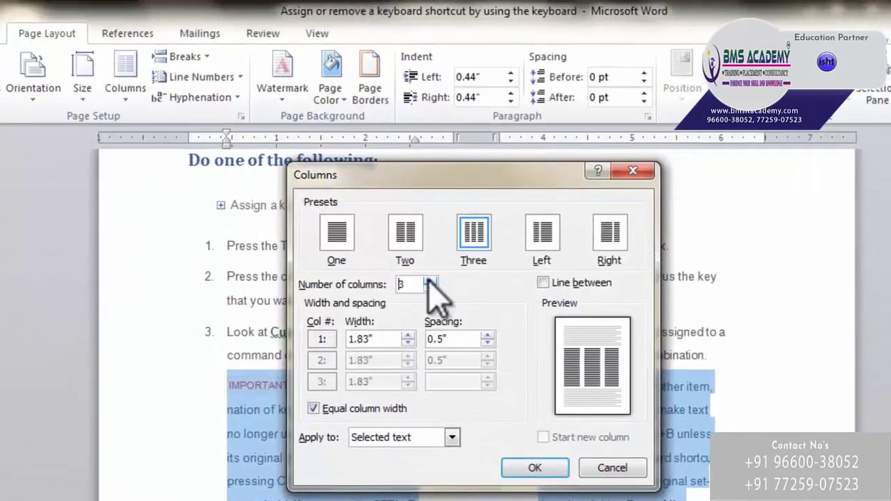
click(431, 281)
click(430, 280)
click(430, 288)
click(431, 288)
click(430, 288)
click(430, 288)
click(431, 281)
click(431, 281)
click(430, 281)
click(431, 281)
key(Tab)
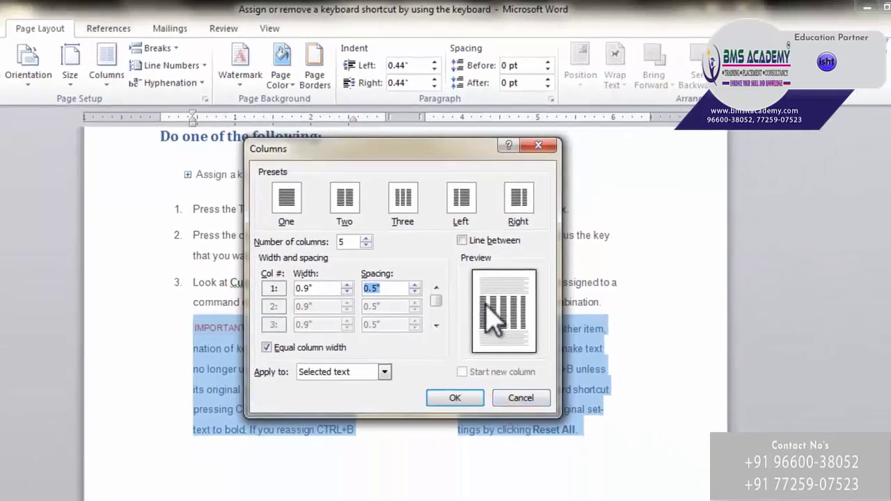
Step: Apply the five-column layout with a line between the columns, and undo it
click(543, 283)
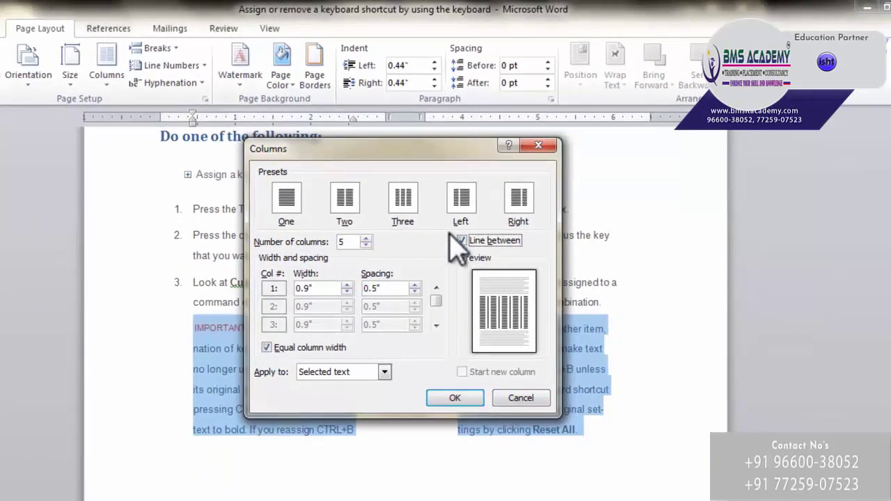
click(454, 398)
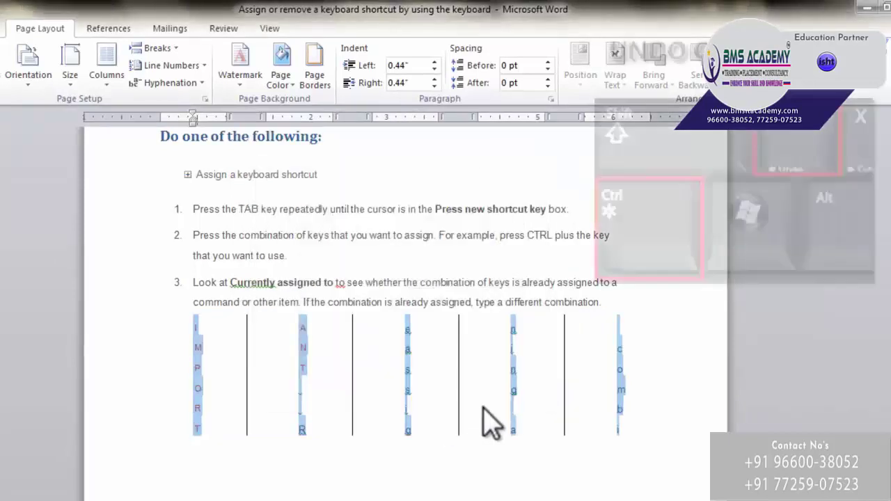
key(ctrl+z)
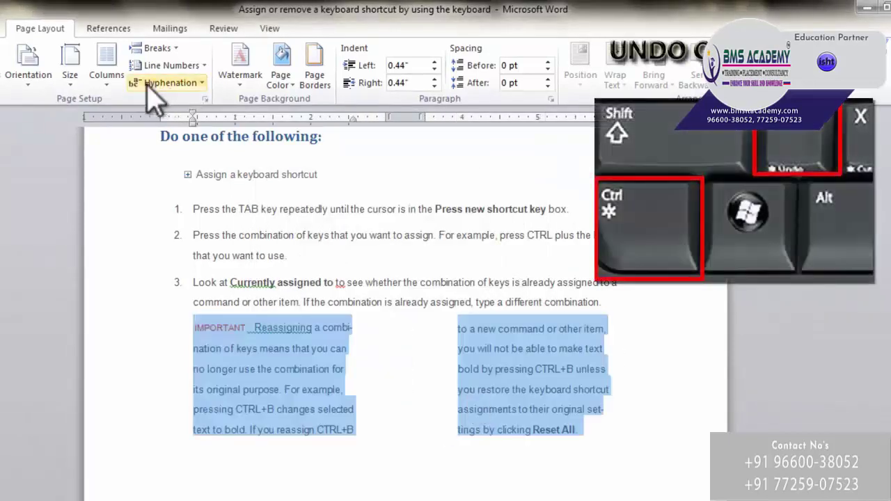
Step: Set the IMPORTANT paragraph in two columns with a line between them for the selected text, and undo it
click(108, 73)
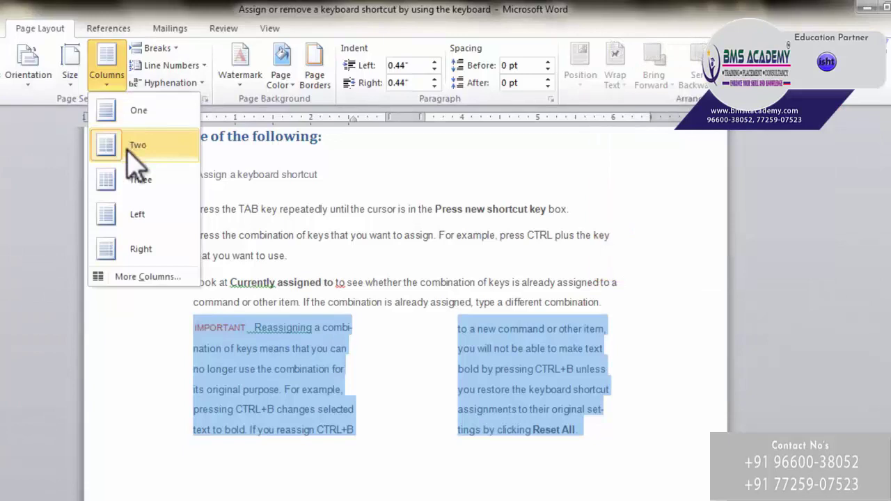
click(127, 148)
click(112, 78)
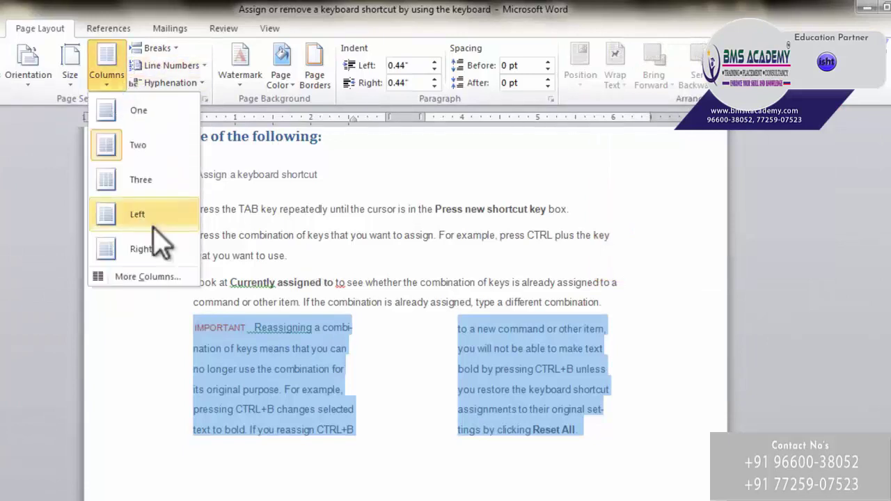
click(148, 277)
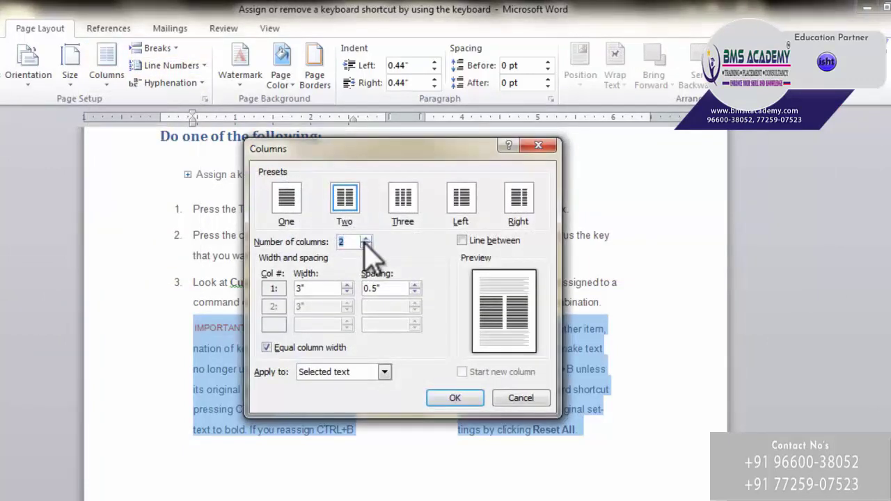
click(463, 240)
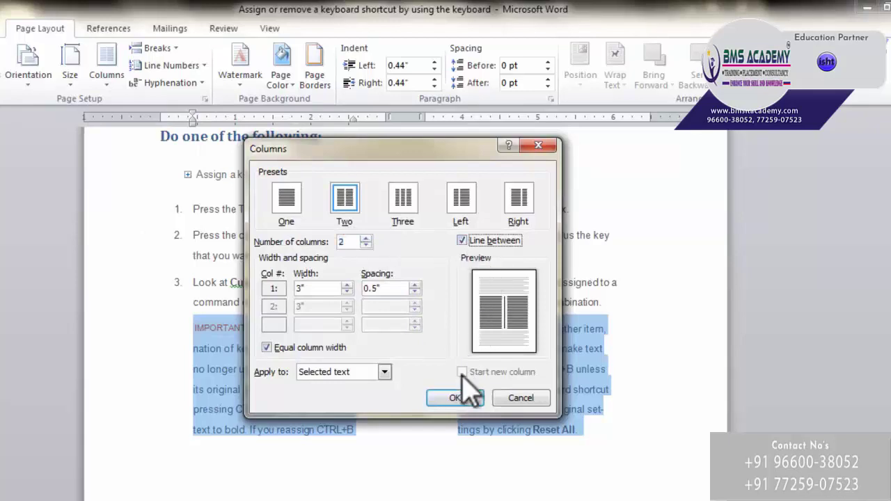
click(463, 398)
click(457, 410)
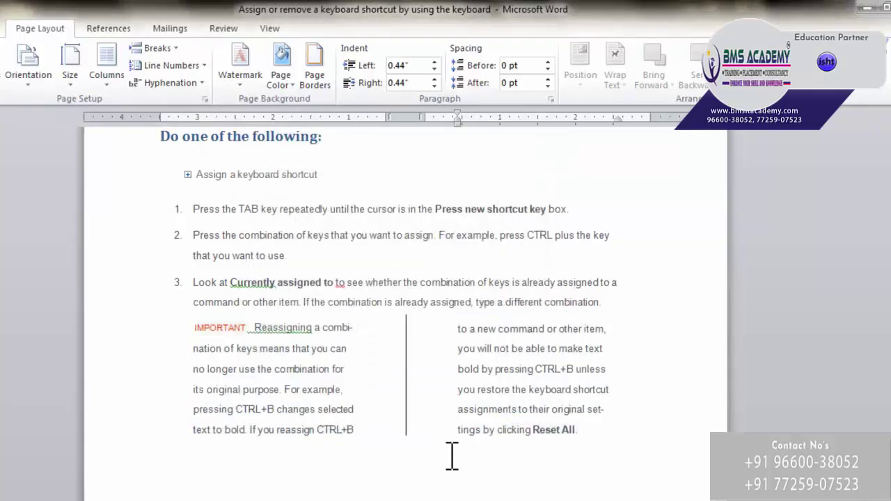
key(ctrl+z)
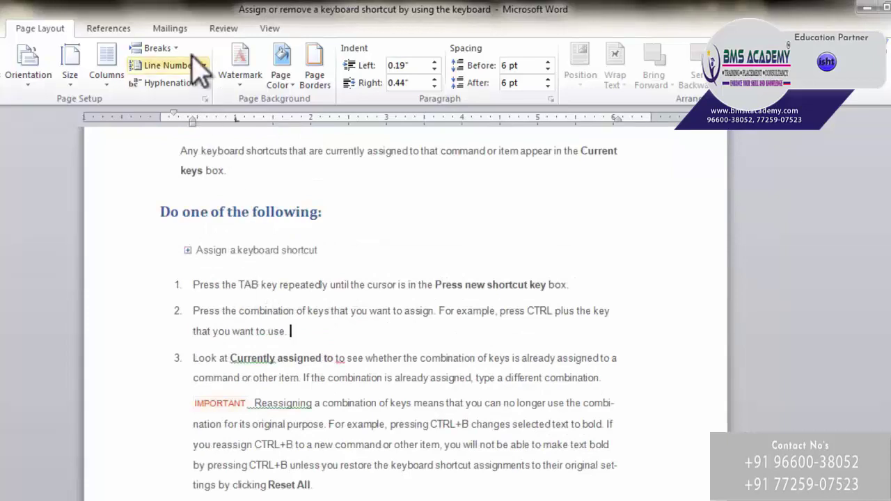
click(150, 48)
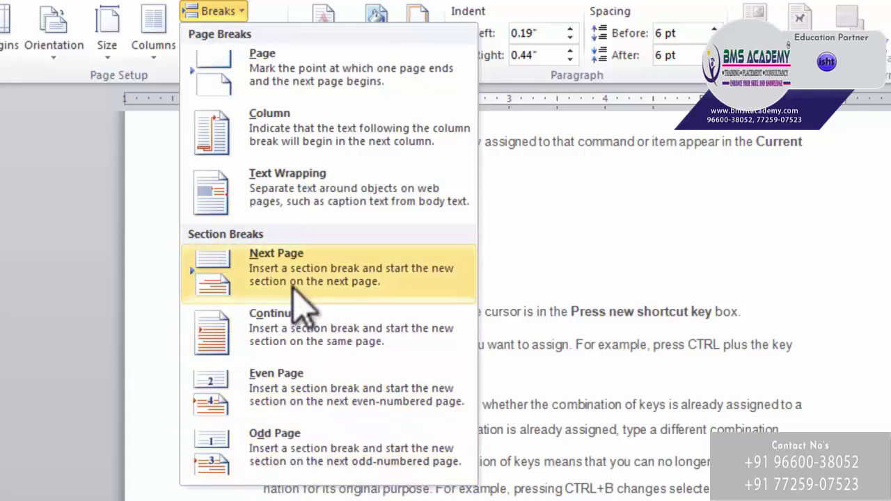
click(616, 355)
scroll(606, 374, down, 3)
scroll(466, 348, up, 2)
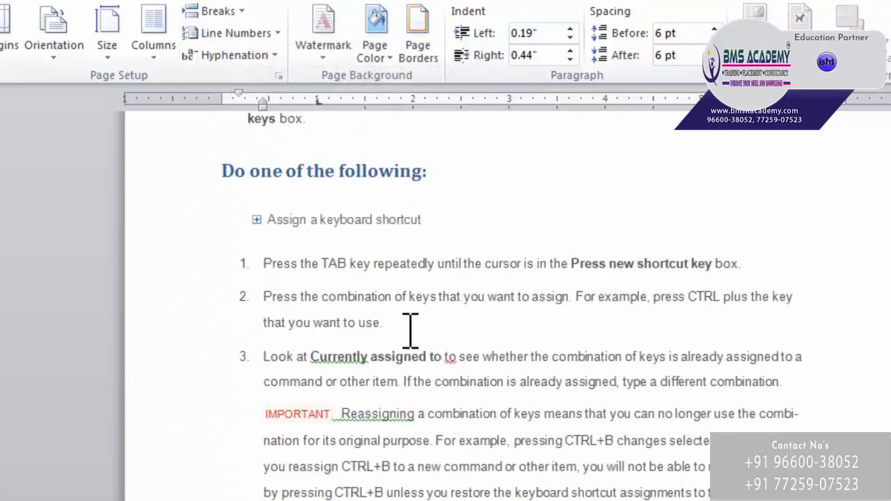
Step: Insert a page break after item 2 under Do one of the following, check how the pages split, and undo it
click(236, 12)
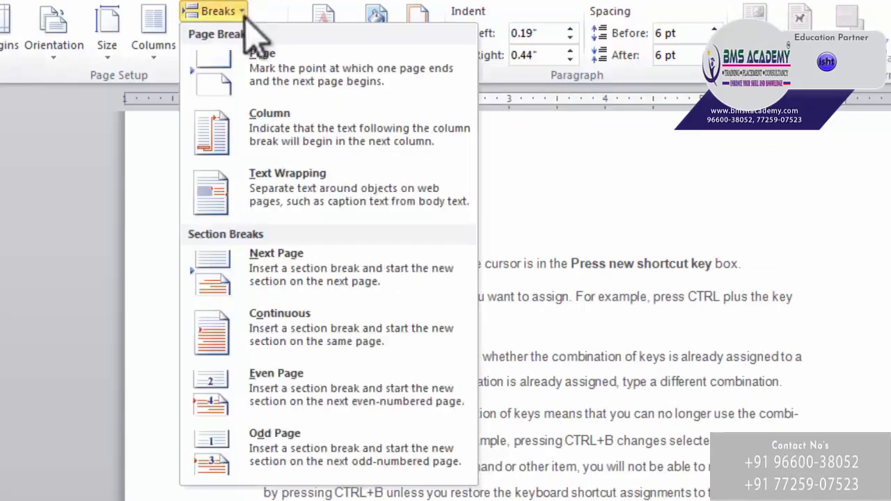
click(199, 66)
scroll(601, 362, up, 4)
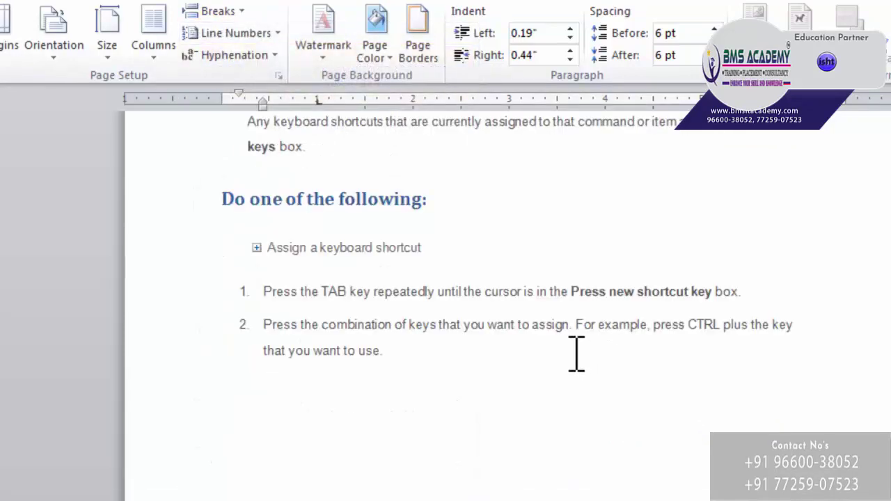
scroll(568, 348, up, 3)
scroll(547, 413, down, 8)
scroll(548, 413, up, 6)
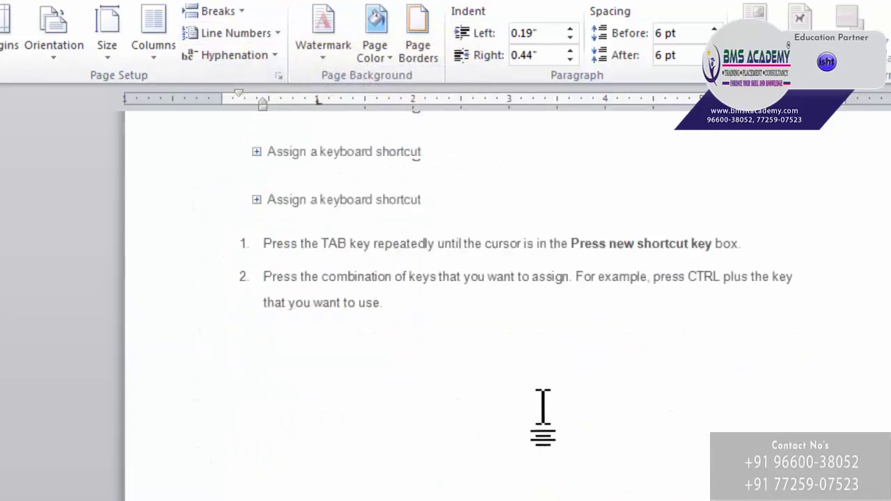
scroll(543, 418, up, 3)
scroll(543, 418, down, 4)
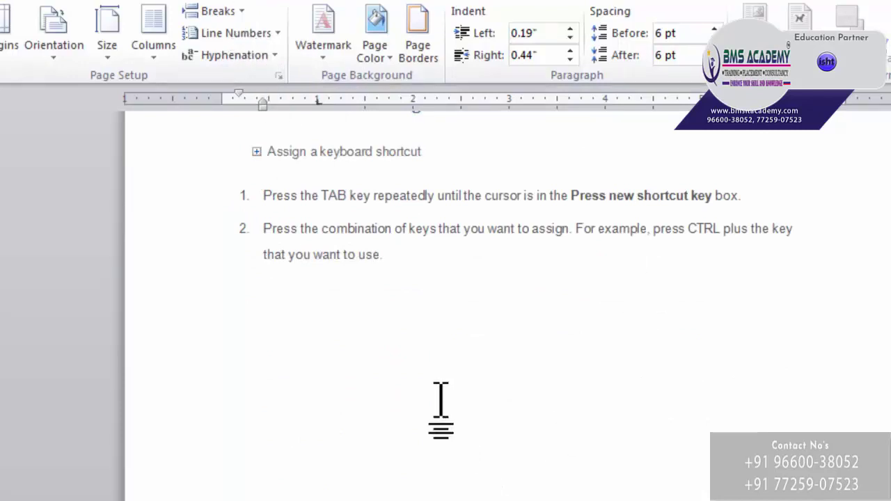
scroll(462, 411, down, 1)
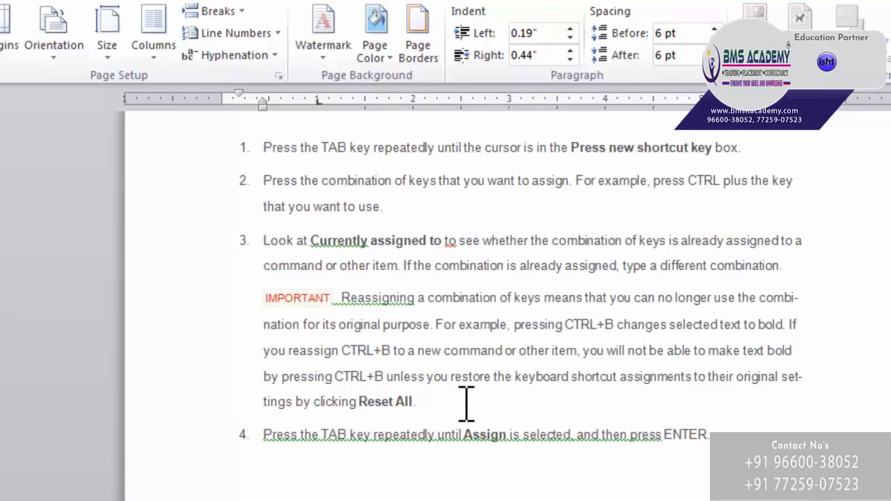
Step: Split the text following the IMPORTANT label into two columns and insert a column break after "changes selected text to"
drag(445, 403, 345, 298)
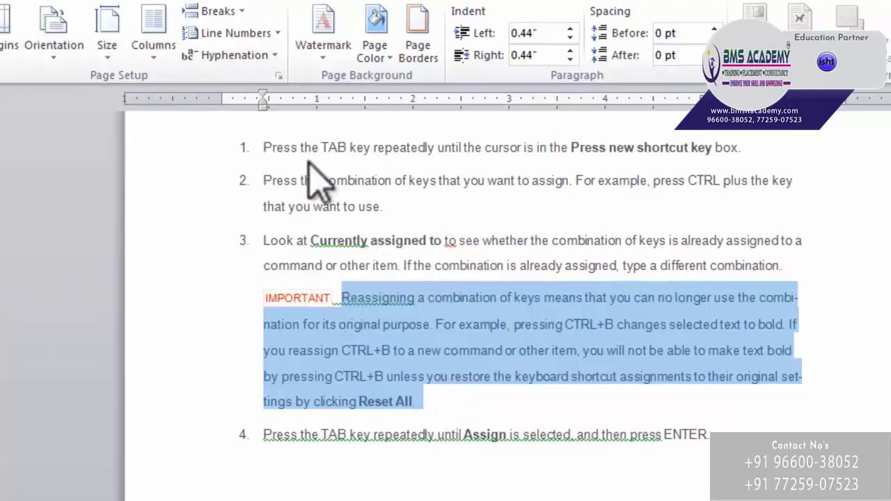
click(159, 43)
click(175, 136)
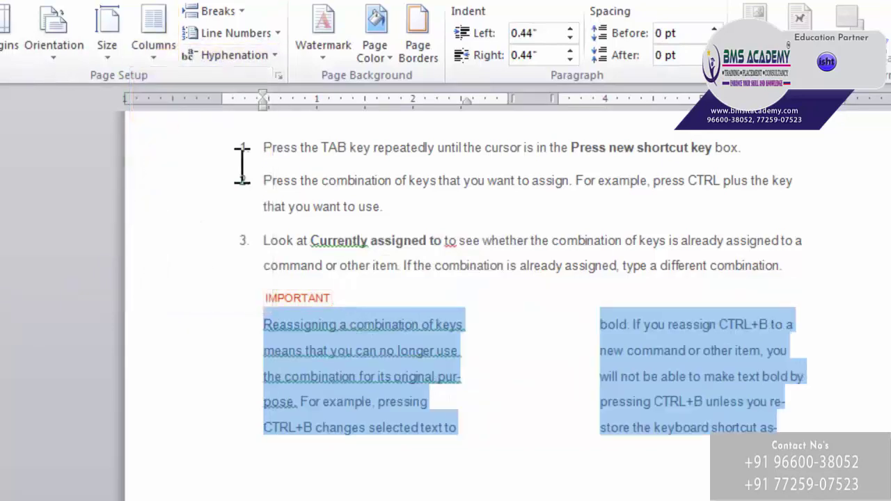
click(465, 440)
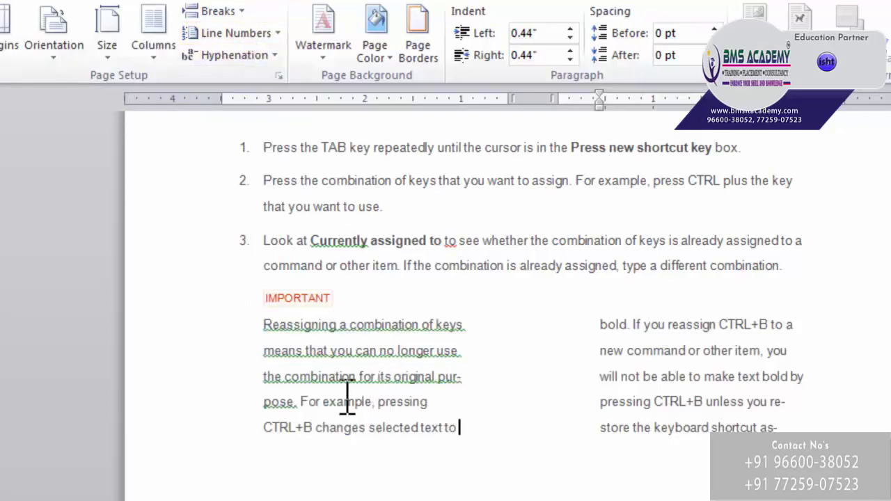
click(233, 11)
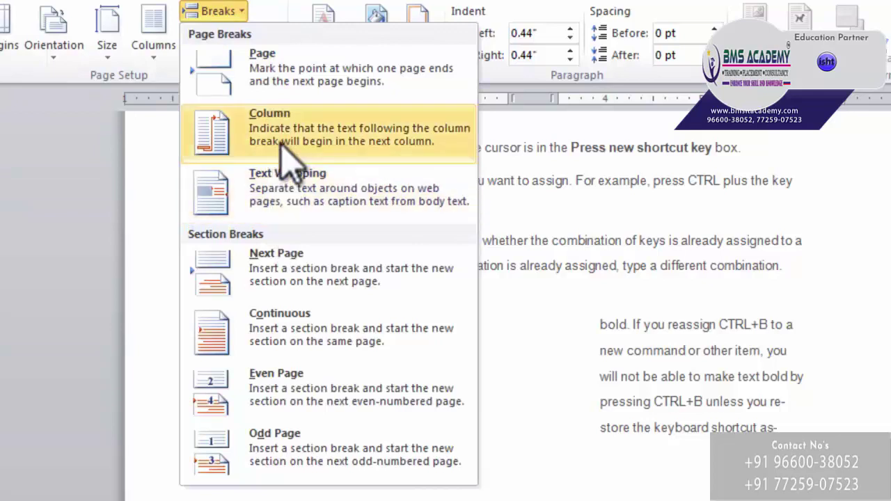
click(285, 143)
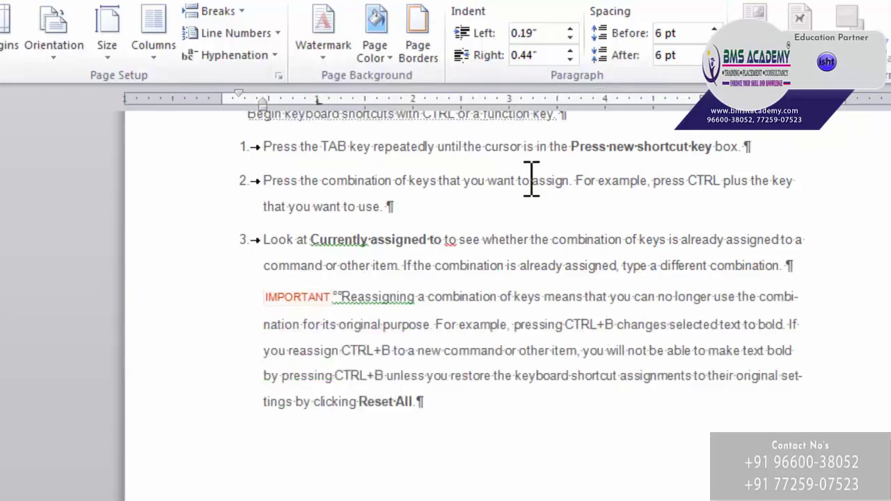
click(216, 11)
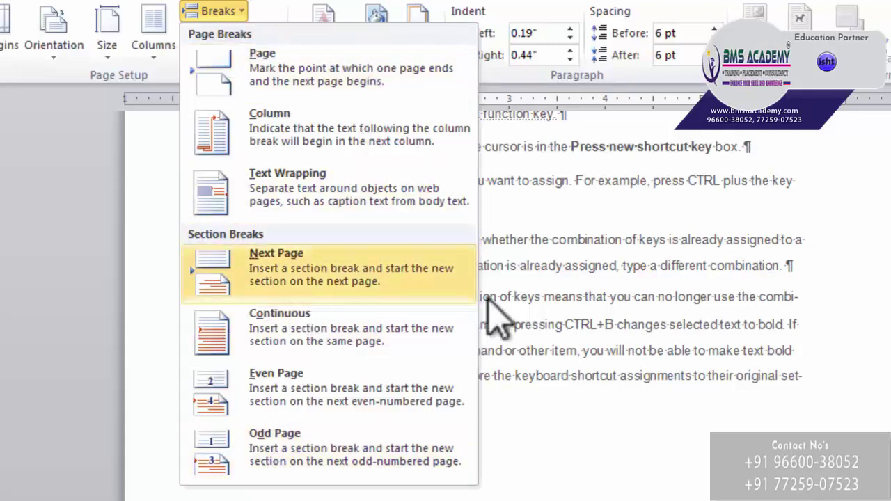
click(553, 318)
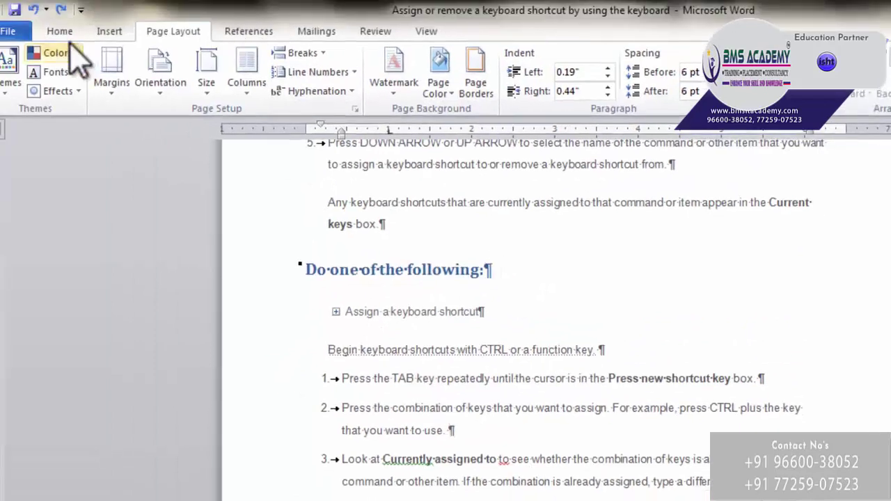
Step: Hide the document's paragraph marks and formatting symbols and show them again
click(60, 32)
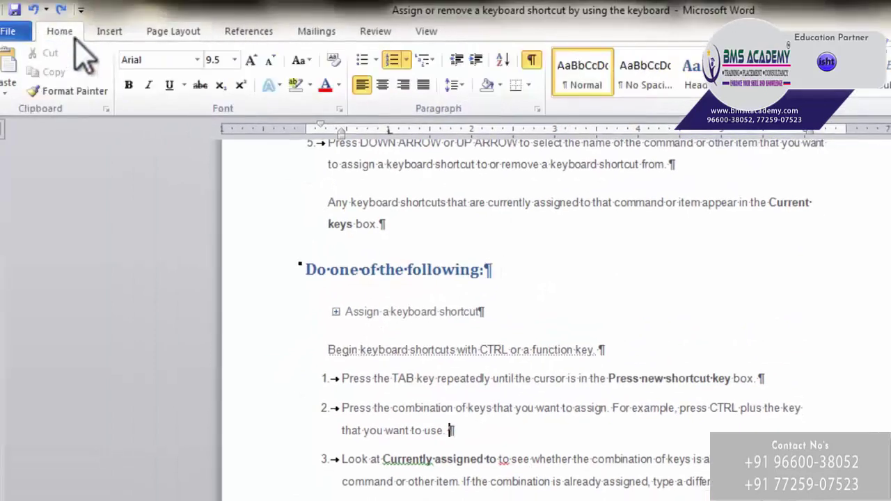
click(532, 61)
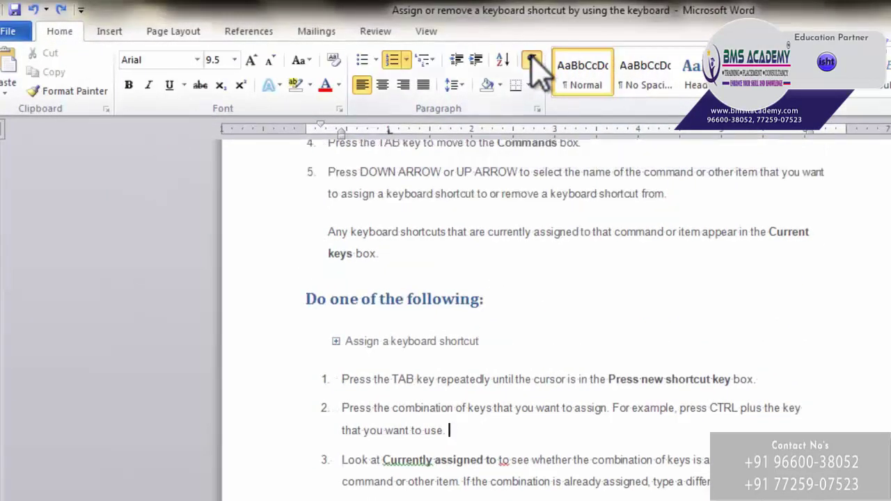
click(532, 60)
scroll(591, 334, down, 4)
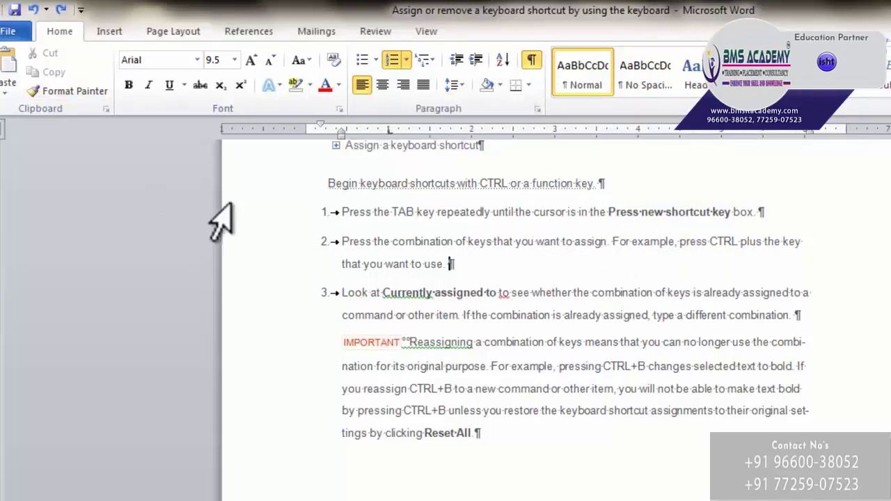
Step: Insert a Next Page section break at the end of item 2 and check where the list continues
click(112, 31)
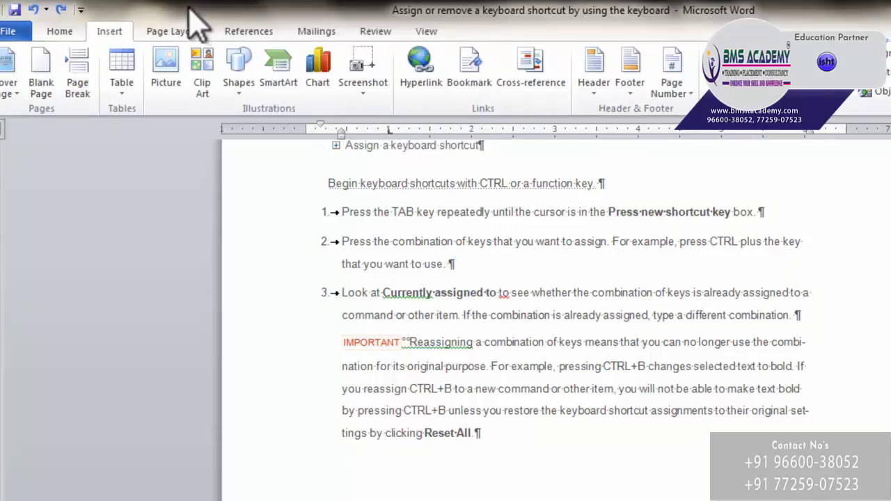
click(157, 34)
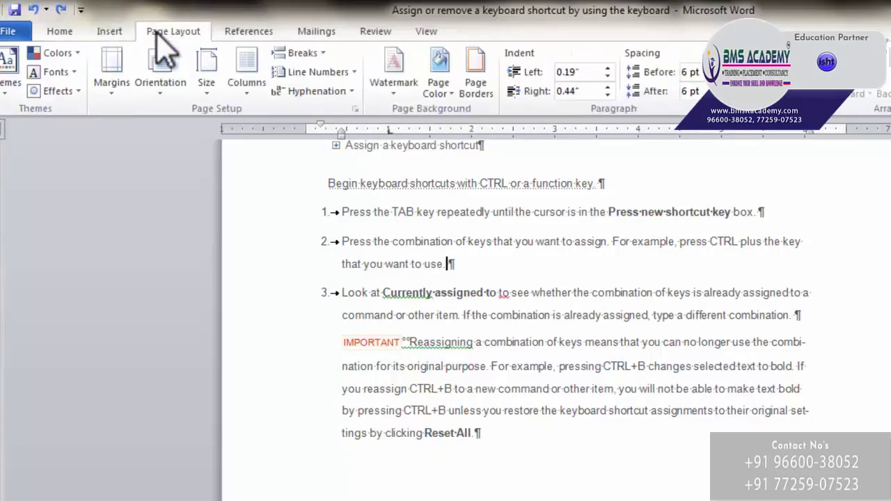
click(320, 53)
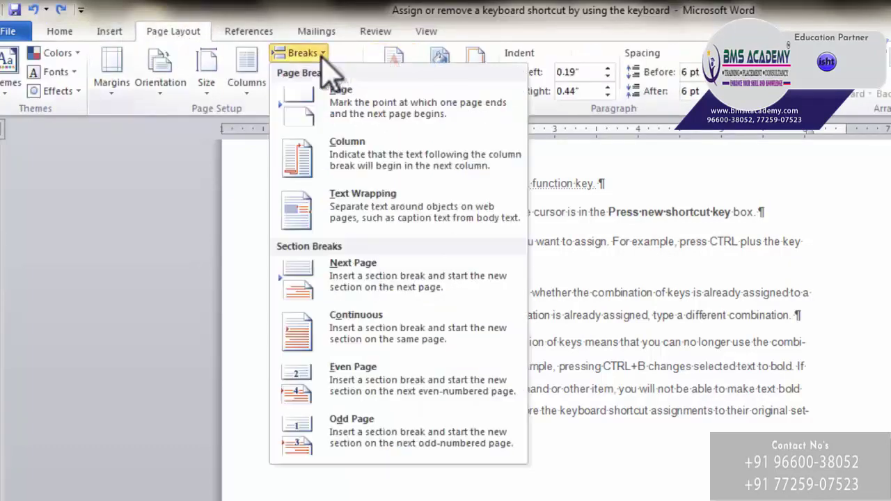
click(342, 277)
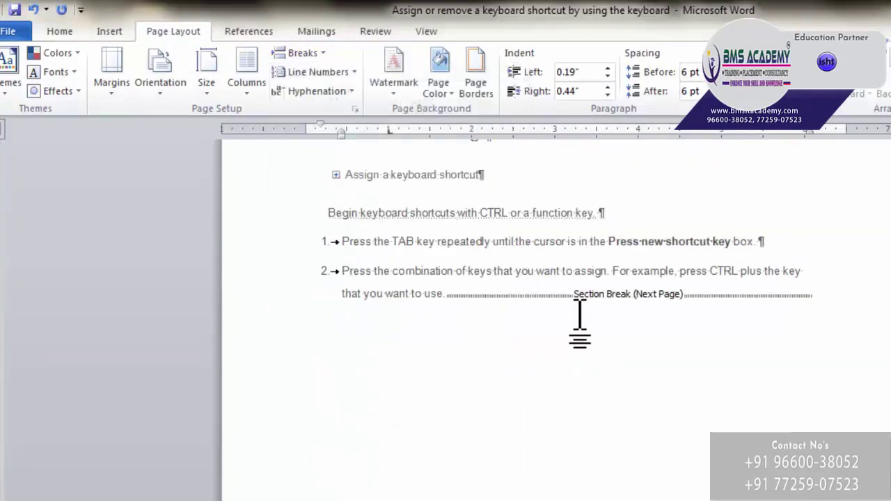
scroll(548, 346, down, 5)
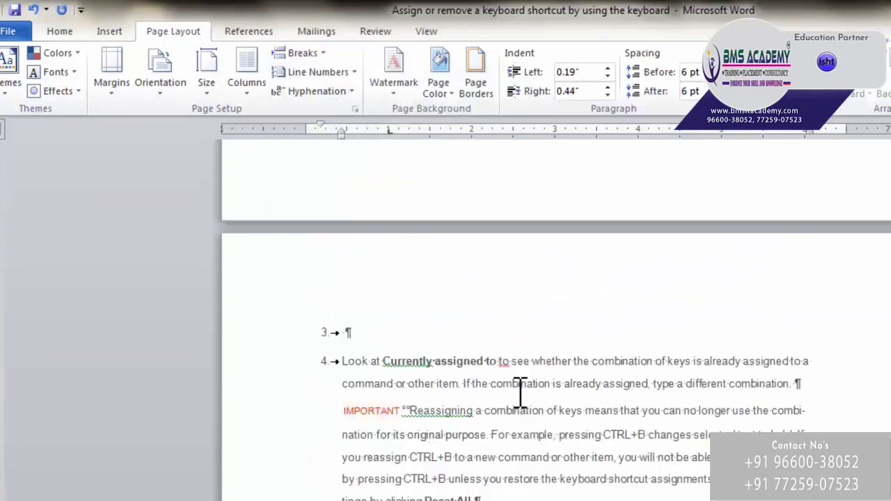
scroll(419, 346, down, 10)
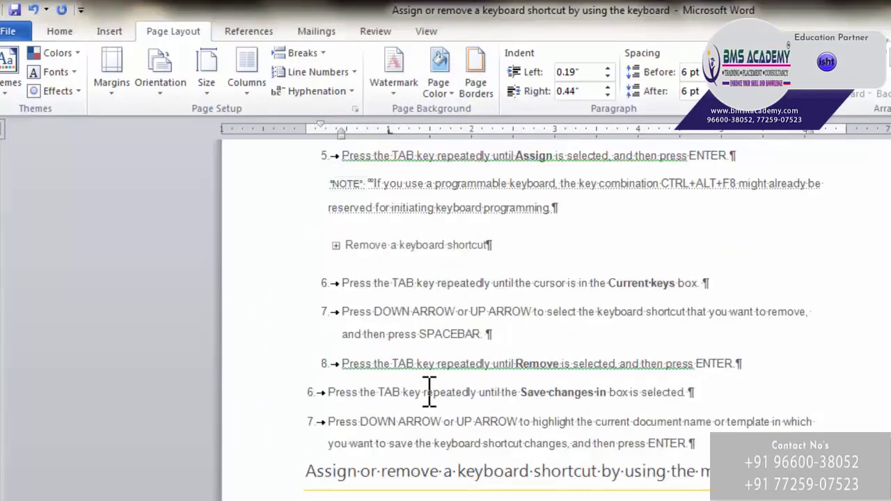
scroll(427, 394, up, 11)
scroll(375, 331, up, 4)
scroll(431, 328, down, 7)
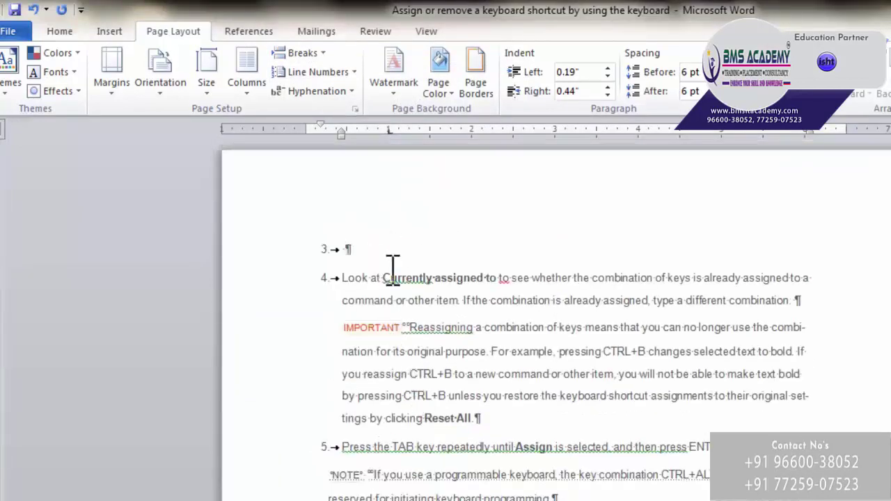
Step: Set the section after the break to Landscape orientation and compare its pages with the section before the break
click(158, 97)
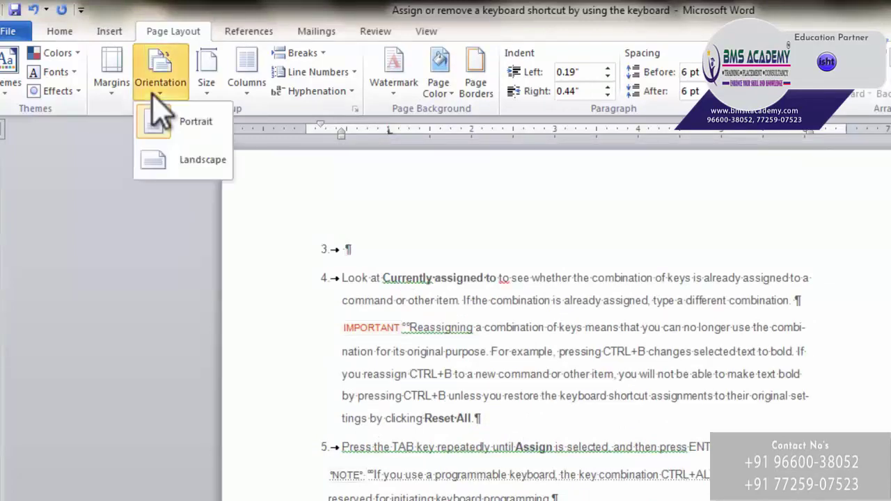
click(189, 159)
scroll(534, 352, down, 1)
scroll(431, 285, up, 6)
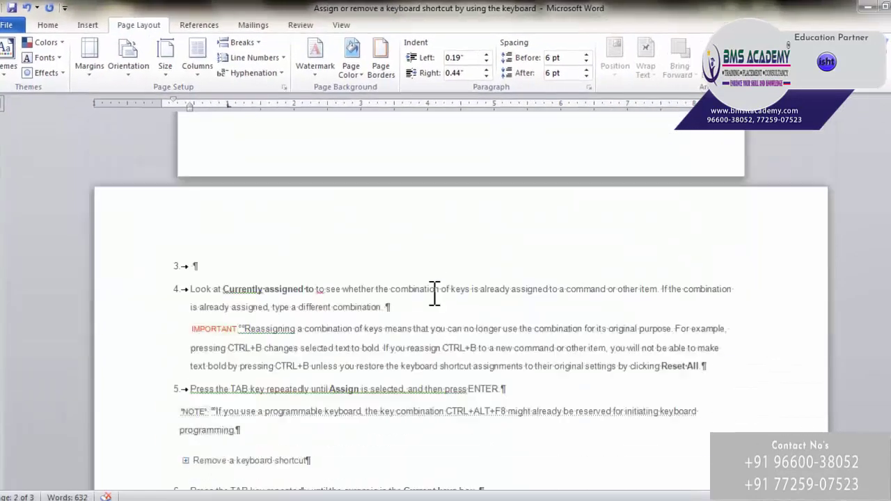
scroll(410, 229, up, 10)
scroll(414, 234, down, 9)
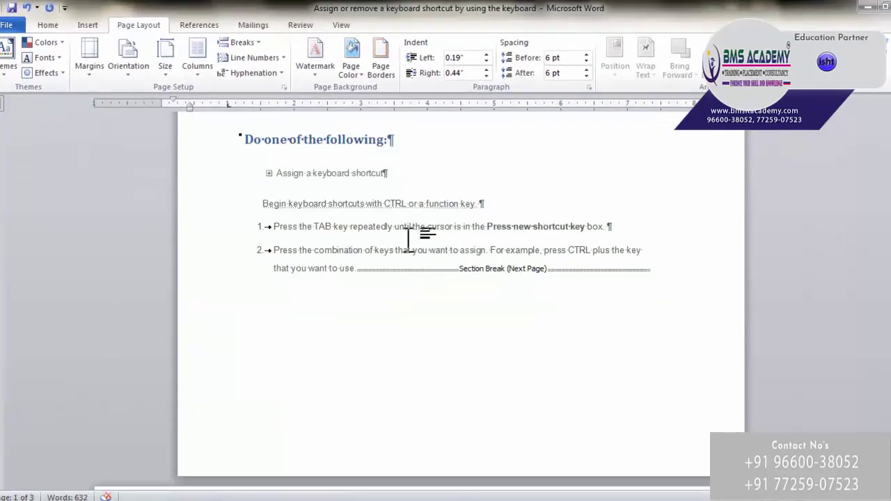
scroll(408, 252, down, 4)
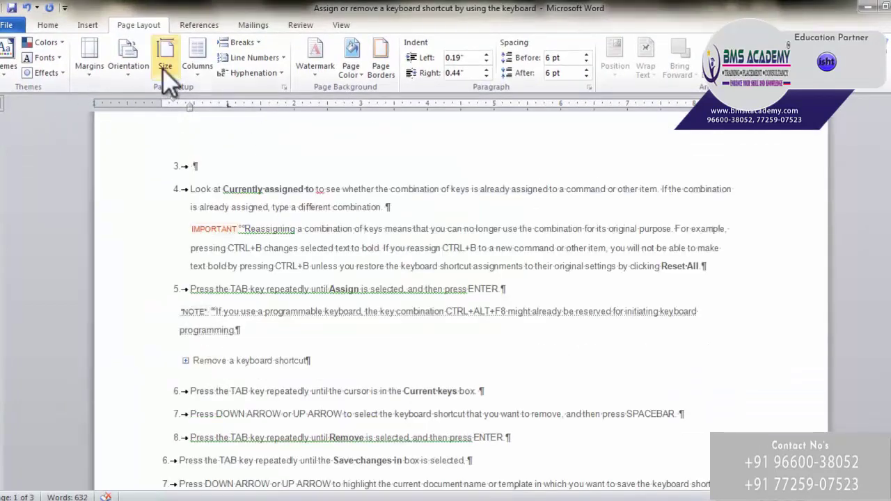
Step: Apply the Moderate margin preset to the landscape section and review its pages
click(87, 73)
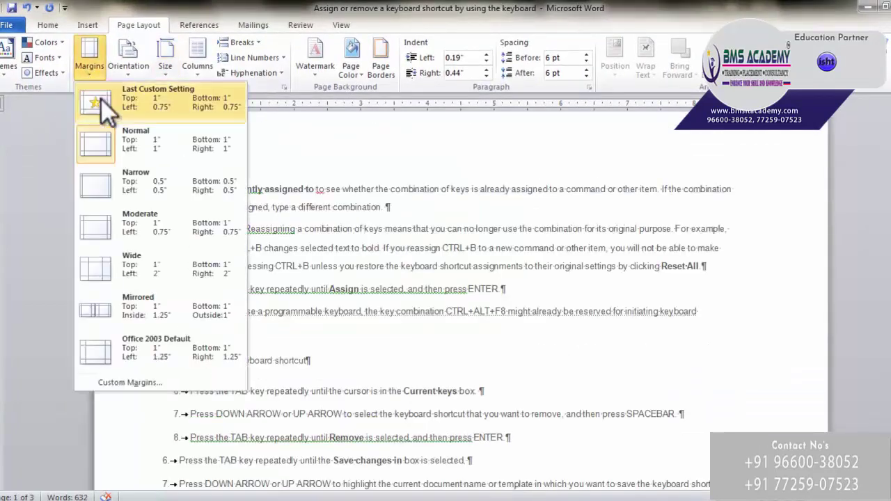
click(137, 224)
scroll(351, 250, up, 9)
scroll(349, 247, down, 20)
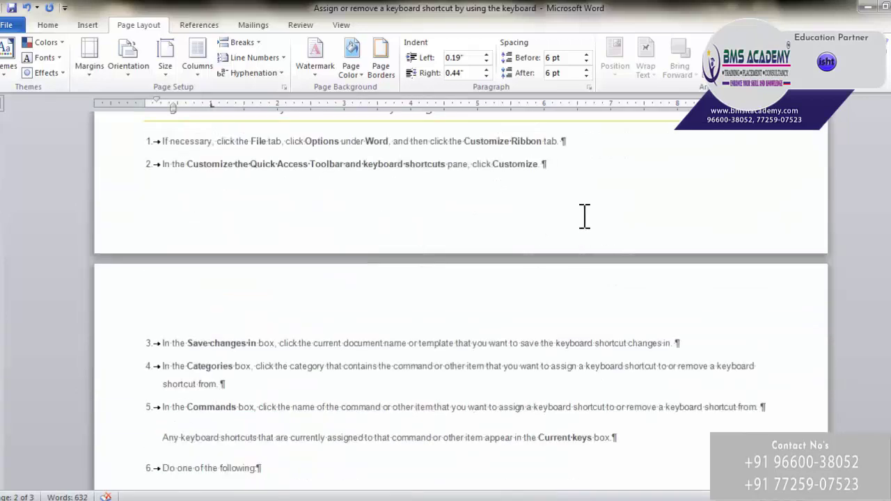
scroll(565, 223, down, 3)
scroll(557, 235, up, 3)
Step: Insert a Next Page section break at the end of item 2 under the "by using the mouse" heading
click(566, 178)
scroll(515, 250, down, 6)
scroll(508, 285, up, 5)
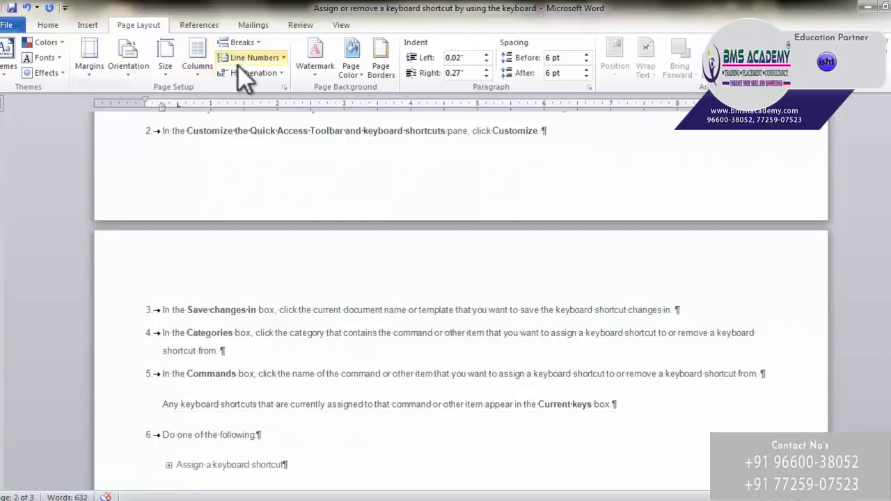
click(243, 43)
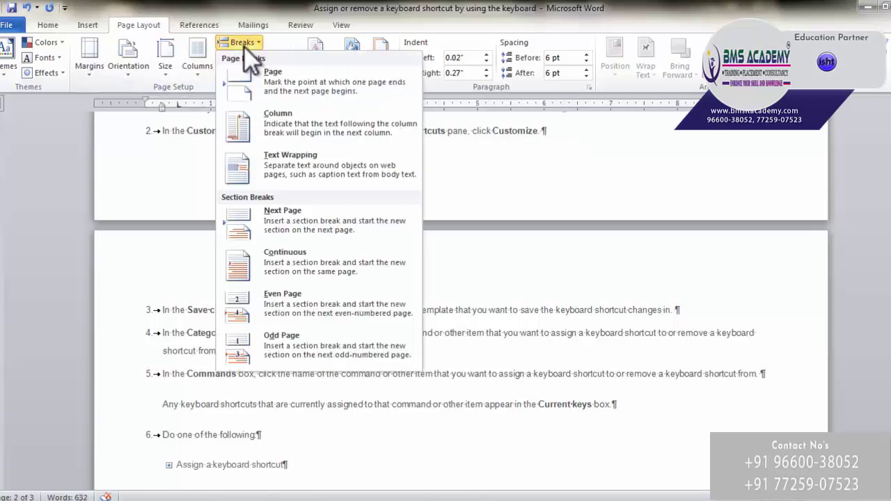
click(300, 233)
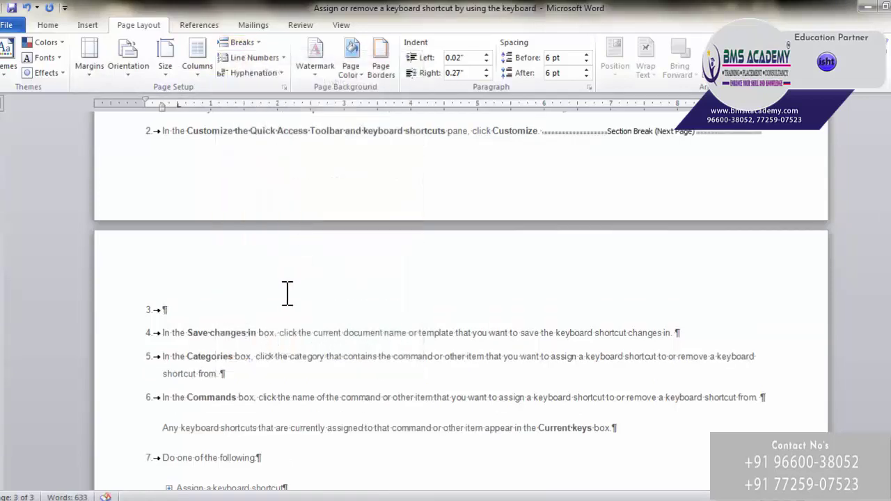
Step: Set the section after the new break to Portrait orientation and compare its pages with the earlier sections
click(118, 71)
click(152, 103)
scroll(400, 247, up, 15)
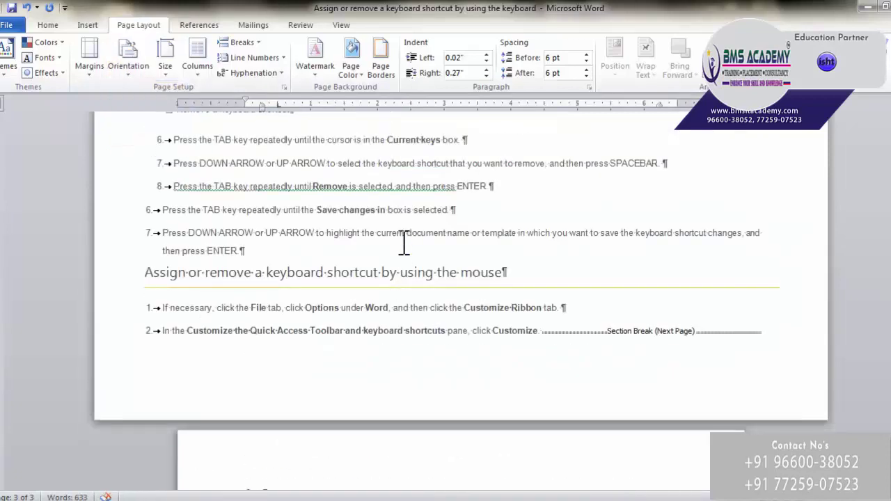
scroll(394, 254, up, 8)
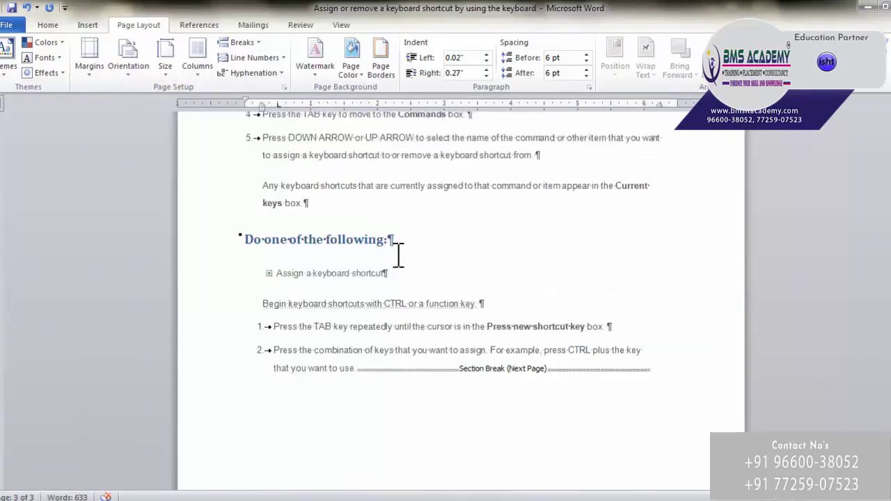
scroll(395, 258, down, 15)
scroll(398, 263, down, 10)
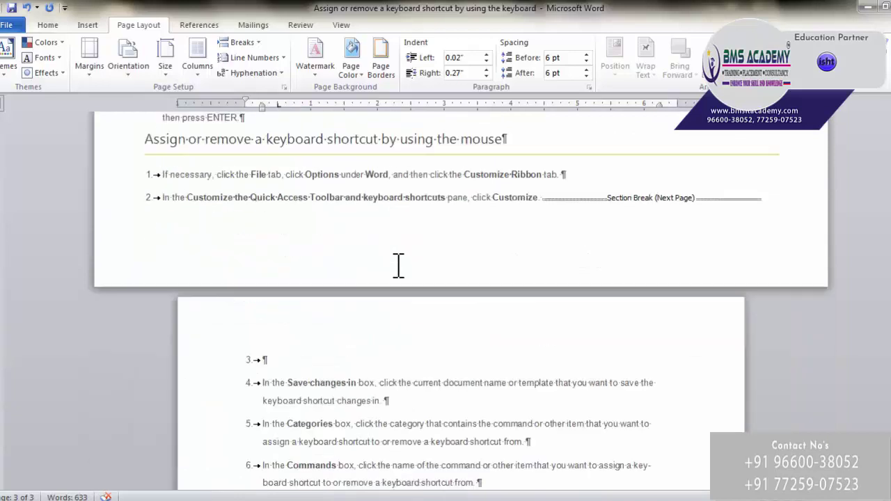
scroll(397, 264, down, 2)
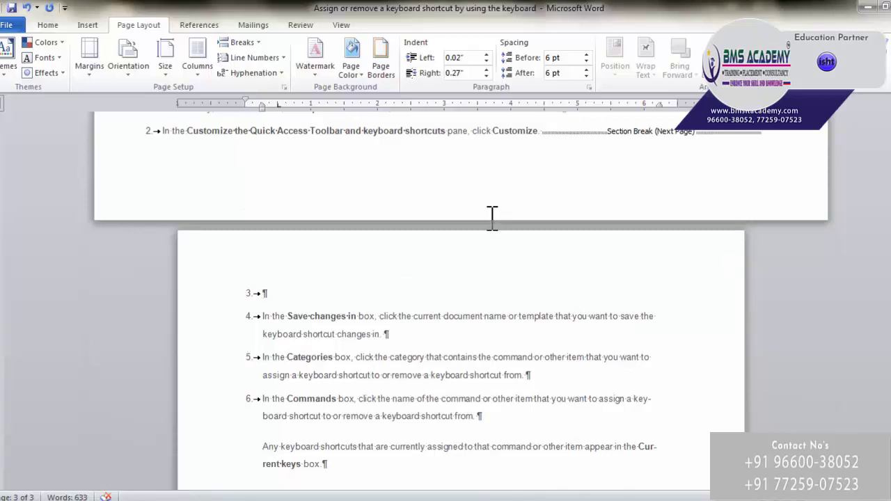
Step: Insert a Blank header on the document's first page and enter "First header" as its text
key(ctrl+Home)
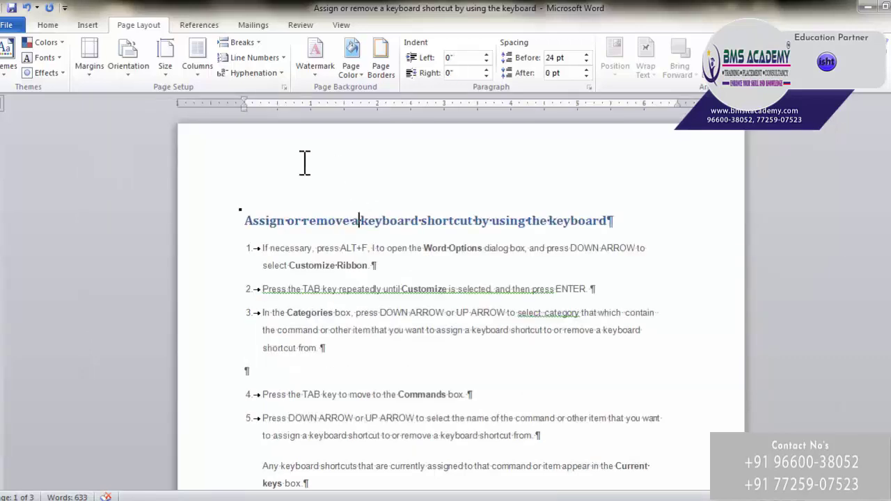
scroll(285, 208, down, 5)
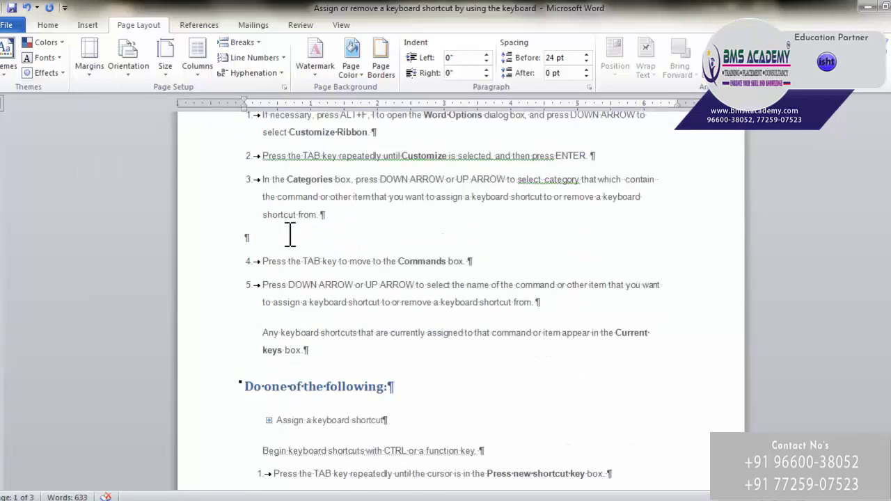
scroll(289, 234, up, 5)
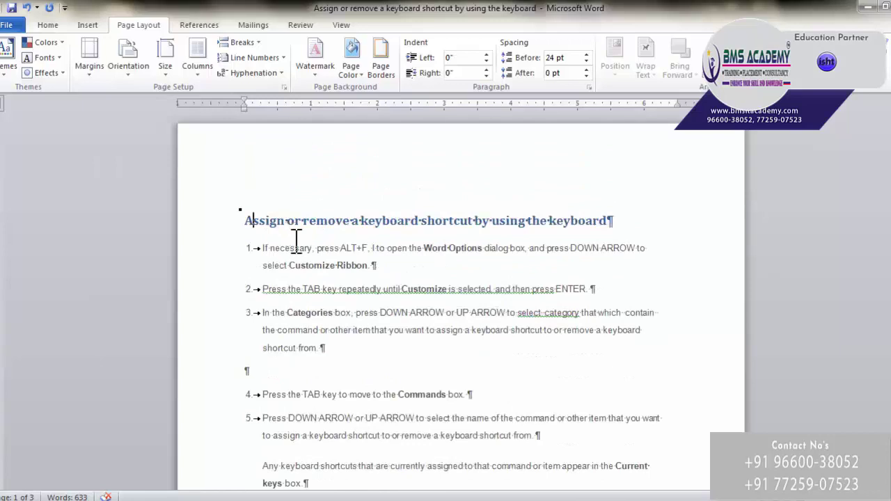
click(85, 25)
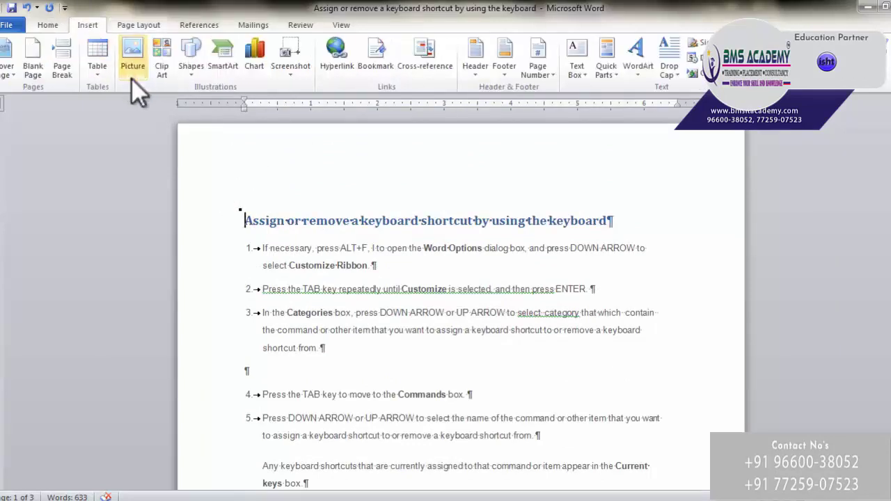
click(475, 59)
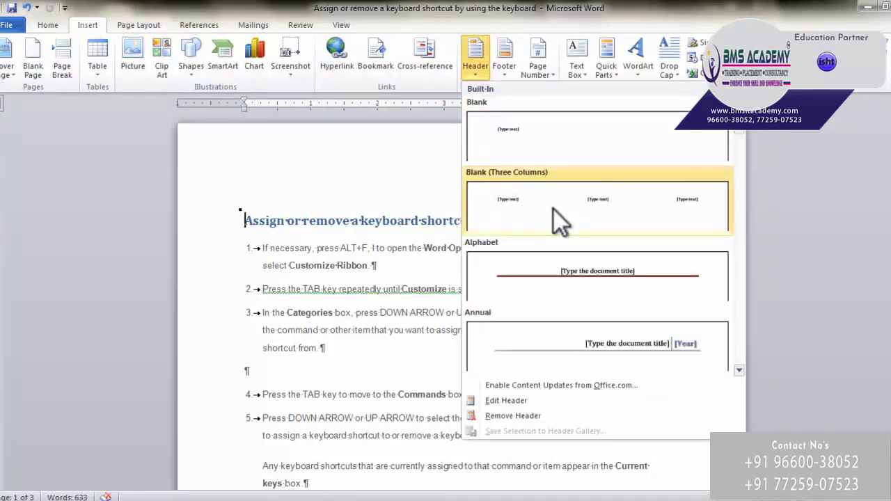
click(533, 154)
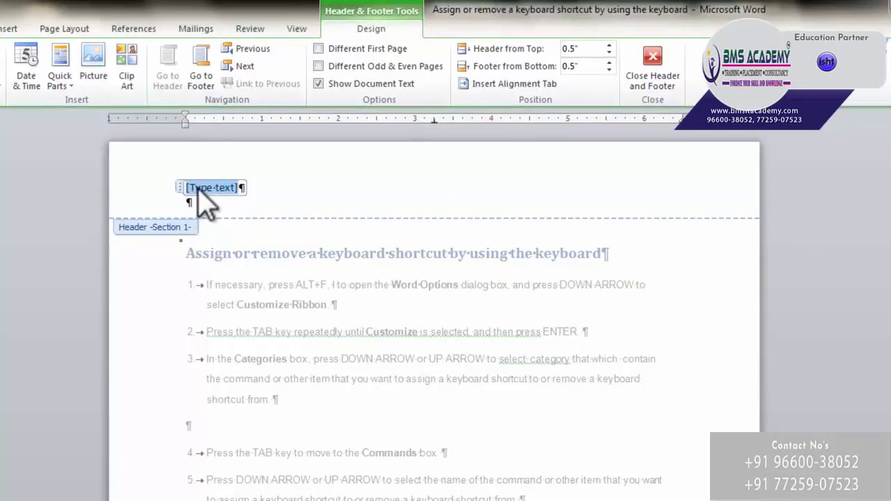
key(Delete)
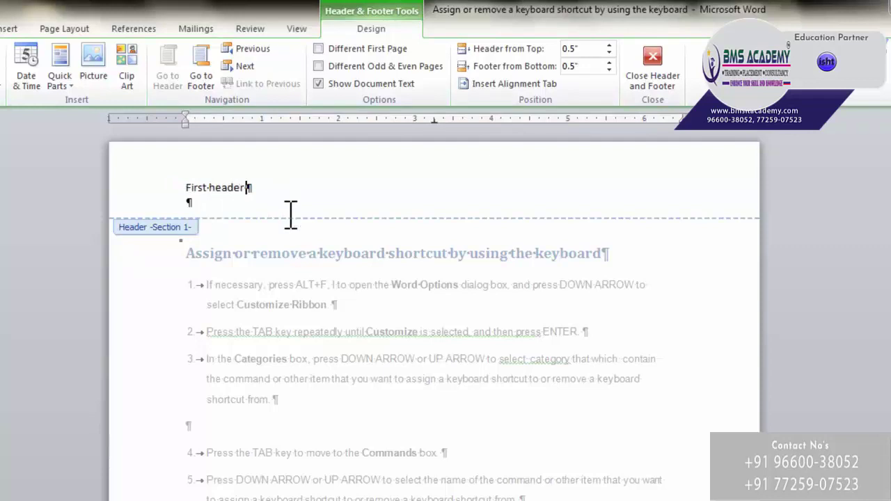
Step: Compare the headers across the sections and unlink the section 2 header from the previous section
scroll(293, 244, down, 3)
scroll(306, 292, down, 12)
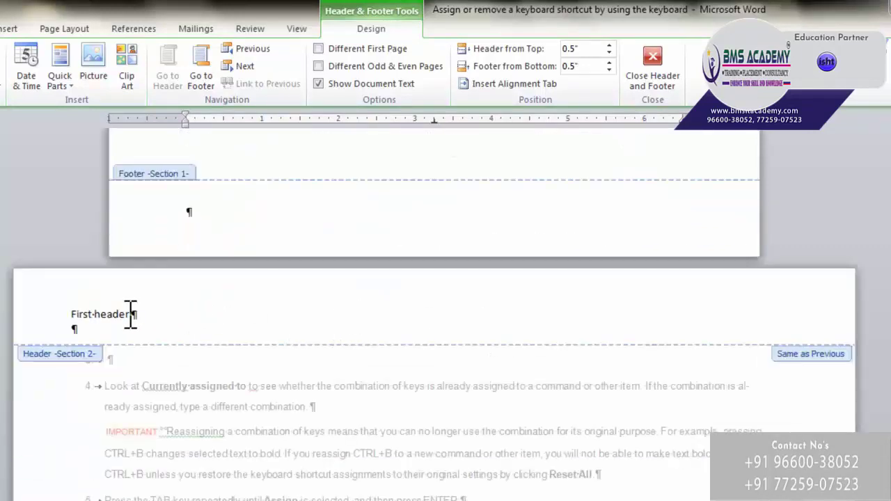
scroll(125, 328, down, 11)
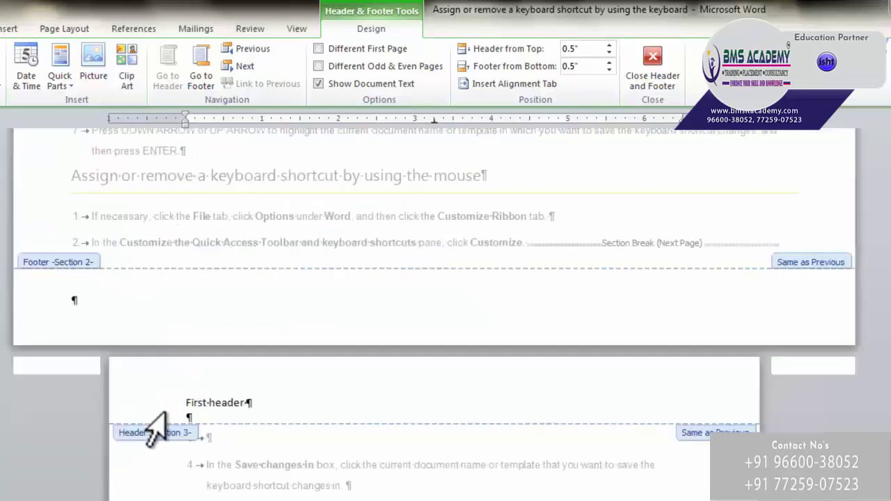
scroll(209, 414, up, 4)
scroll(229, 421, up, 5)
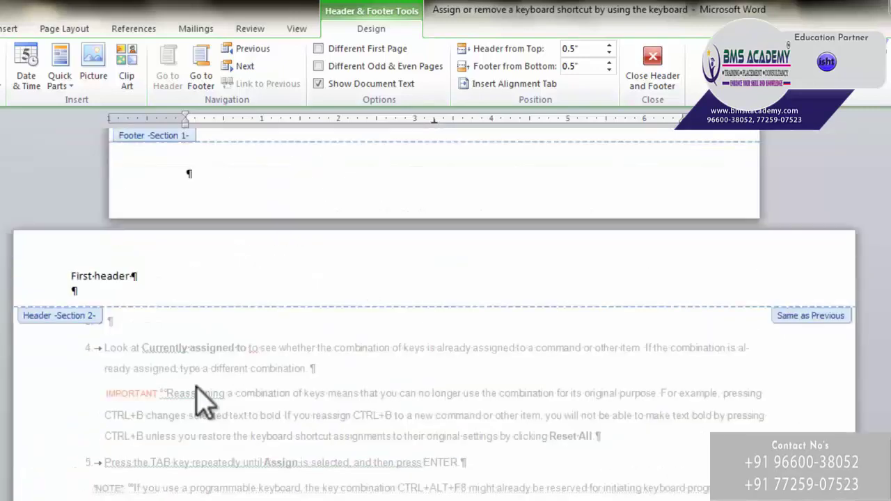
click(121, 276)
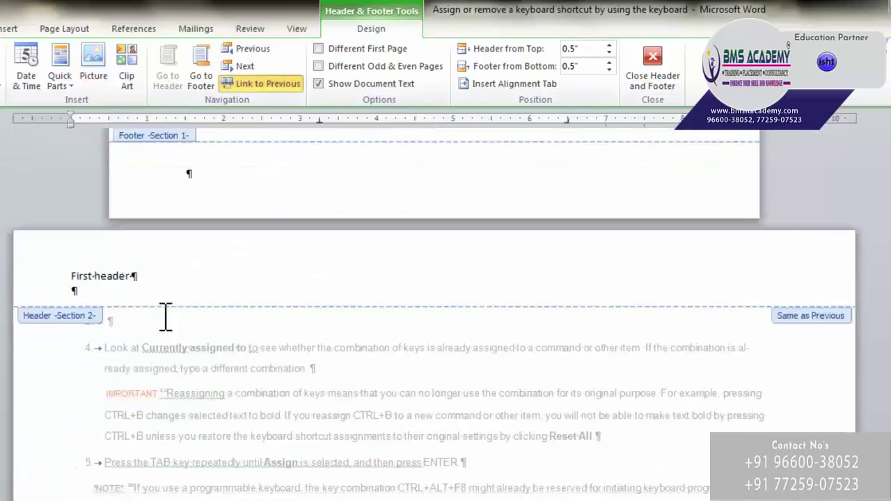
click(155, 276)
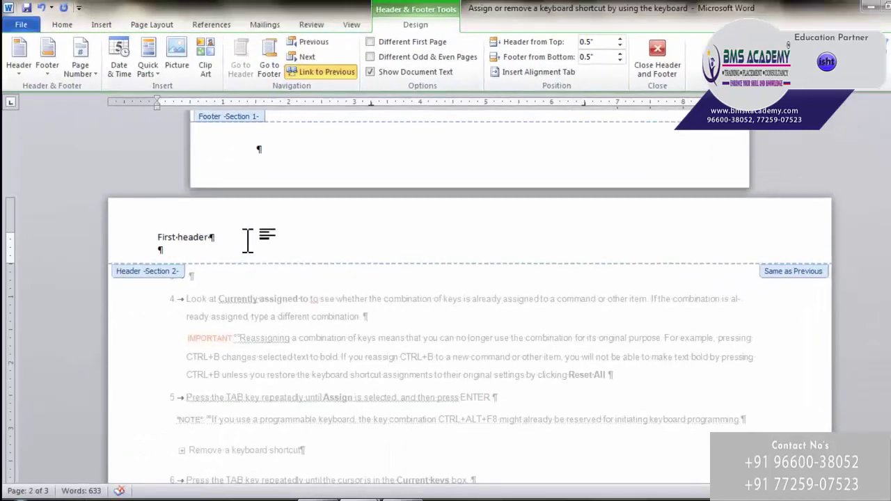
drag(210, 237, 159, 237)
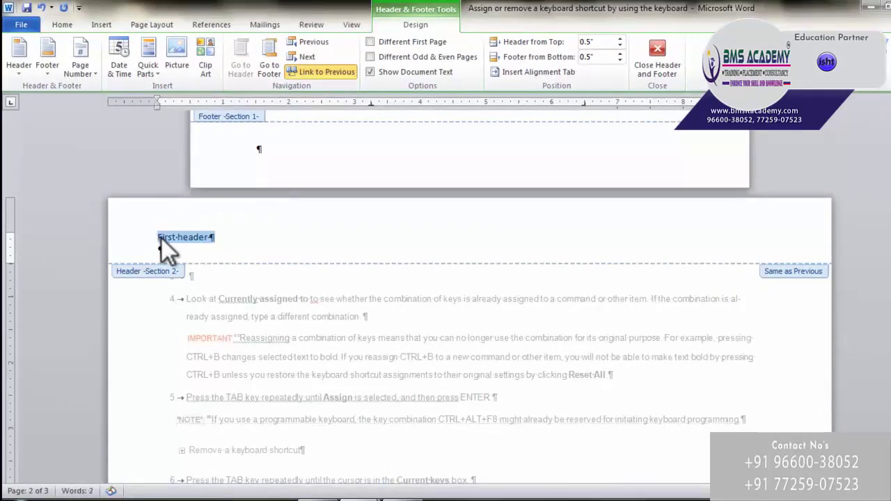
click(330, 73)
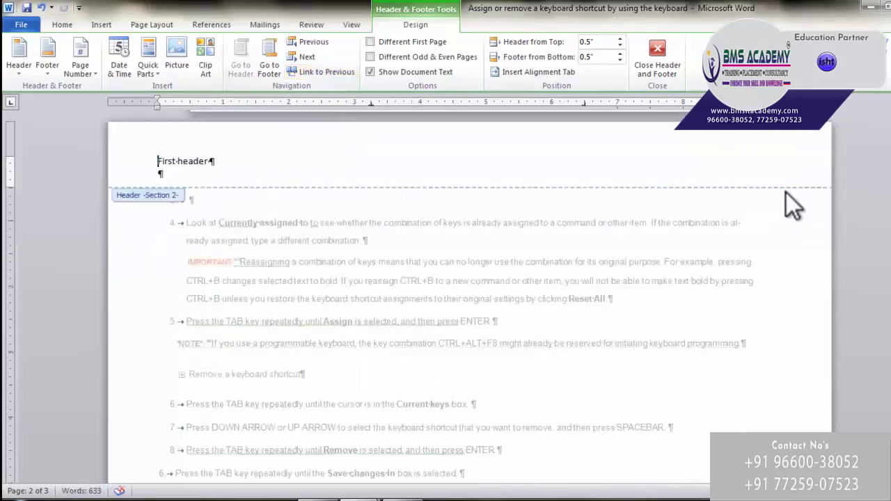
scroll(492, 185, up, 2)
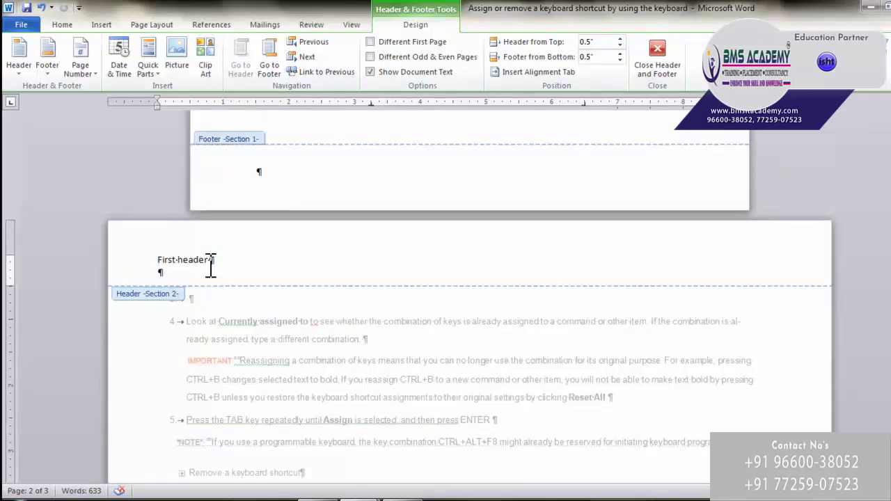
Step: Replace the section 2 header text with "Second page header"
text(seon)
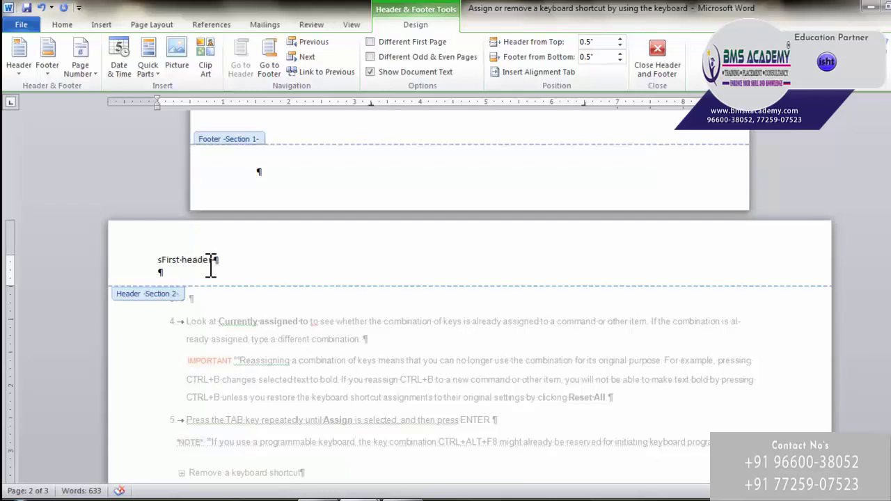
key(BackSpace)
key(BackSpace)
text(cond pag)
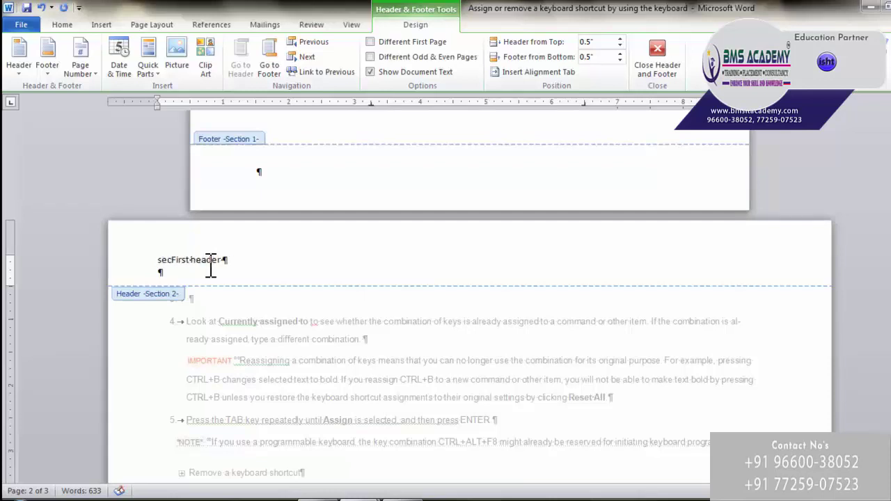
text(e header)
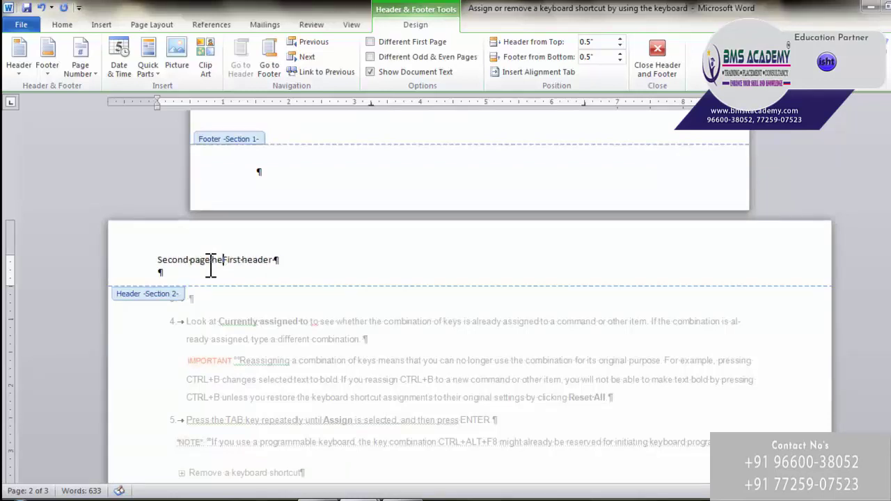
key(Delete)
key(Delete)
key(Delete)
key(Delete)
key(Delete)
Step: Check the headers of sections 1 and 2 and unlink the section 3 header from the previous section
scroll(104, 167, up, 15)
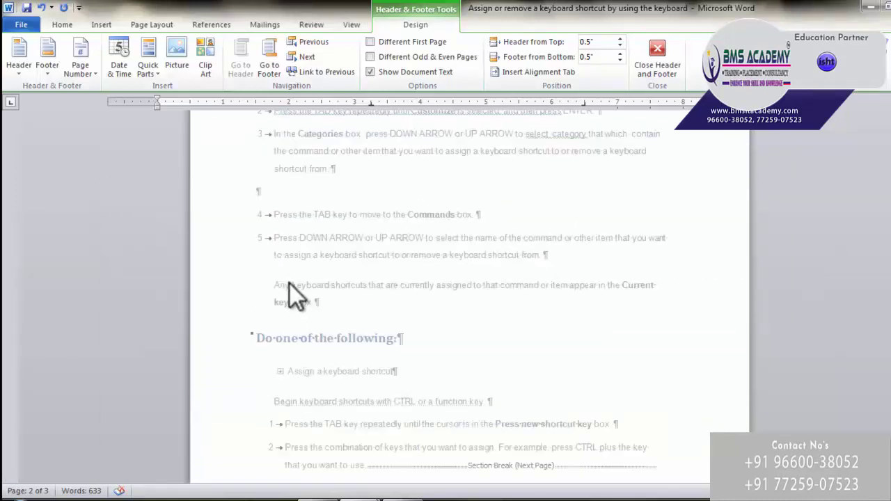
scroll(293, 174, down, 15)
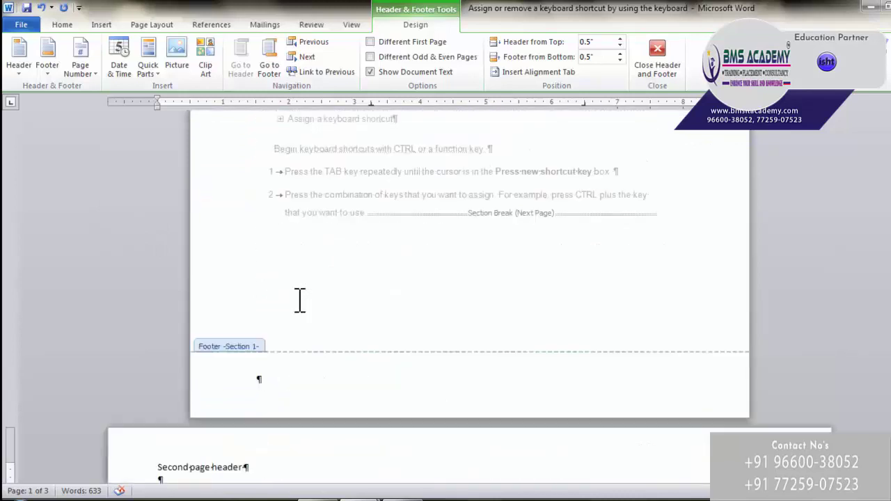
scroll(241, 247, down, 15)
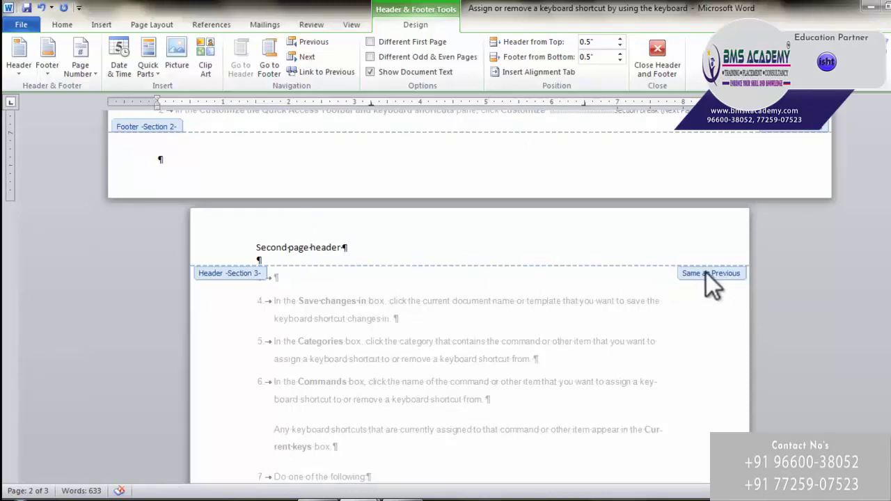
click(294, 249)
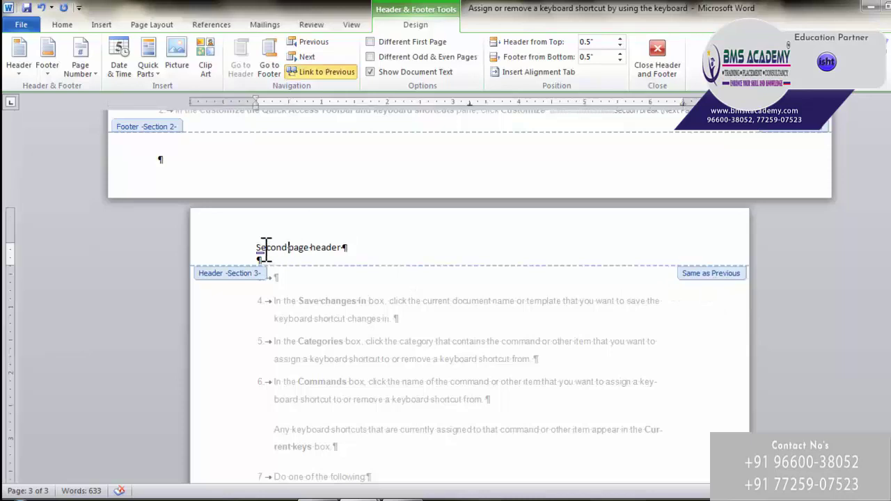
drag(266, 249, 328, 248)
click(325, 73)
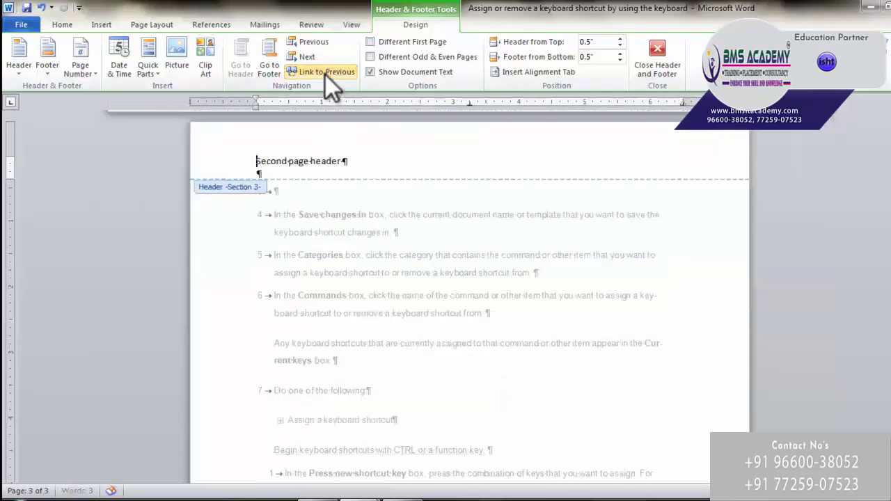
Step: Replace the section 3 header text with "Third header"
text(thi)
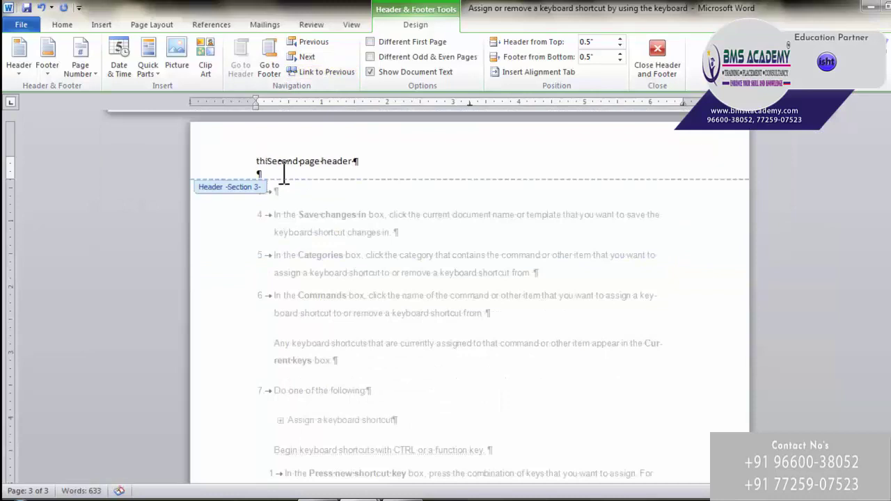
text(rd header)
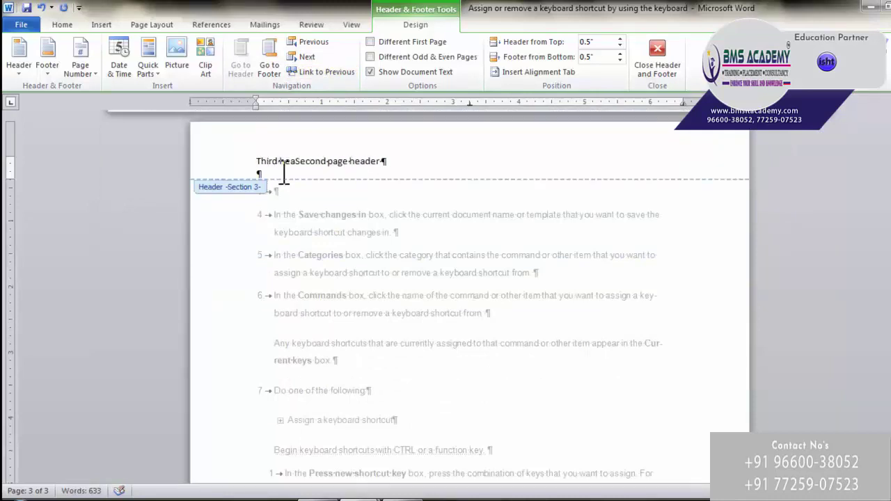
key(Delete)
key(Delete)
key(Delete)
key(Delete)
key(Delete)
key(Delete)
key(Delete)
key(Delete)
key(Delete)
key(Delete)
key(Delete)
key(Delete)
key(Delete)
key(Delete)
key(Delete)
key(Delete)
key(Delete)
key(Delete)
key(Delete)
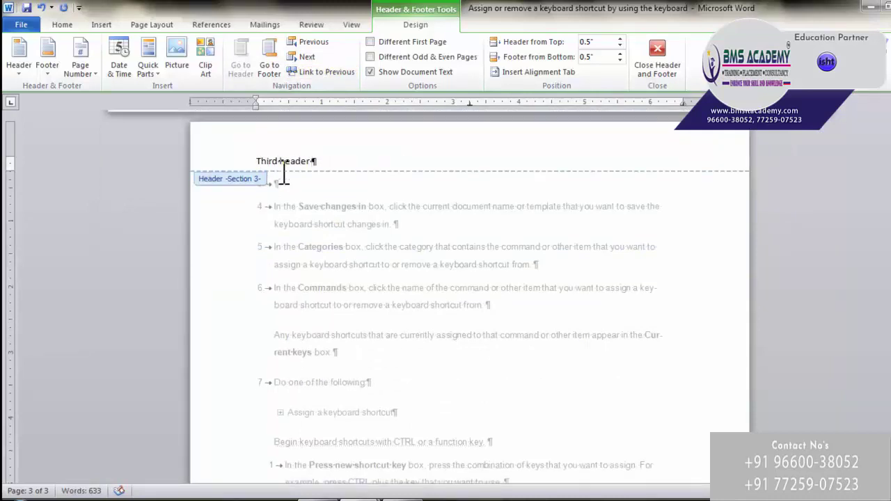
Step: Insert a continuous section break before the third list item, "Look at Currently assigned to"
scroll(363, 216, up, 20)
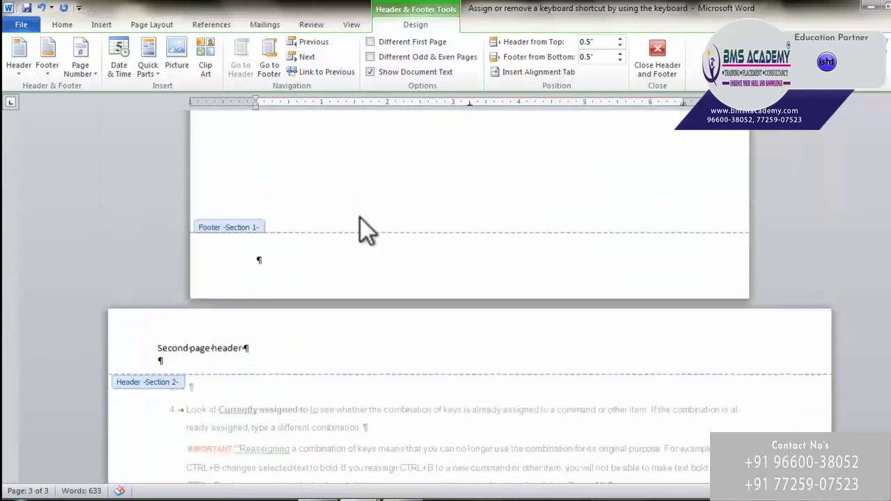
scroll(363, 219, up, 10)
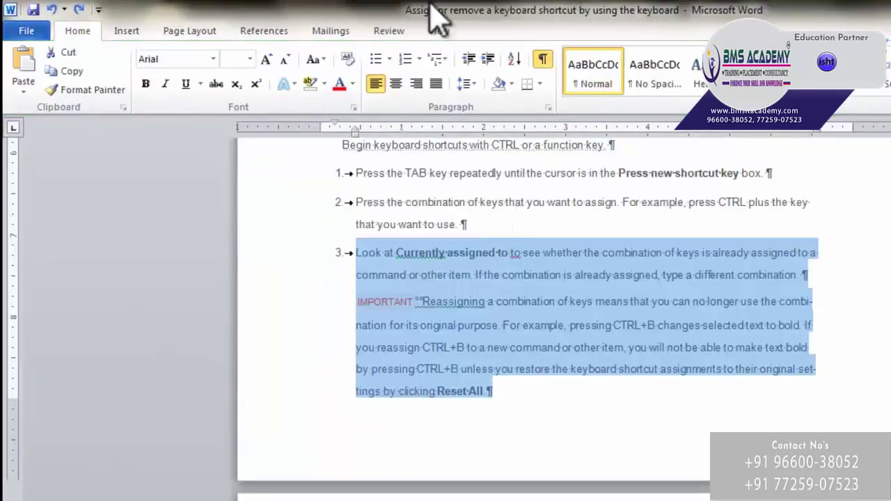
click(186, 32)
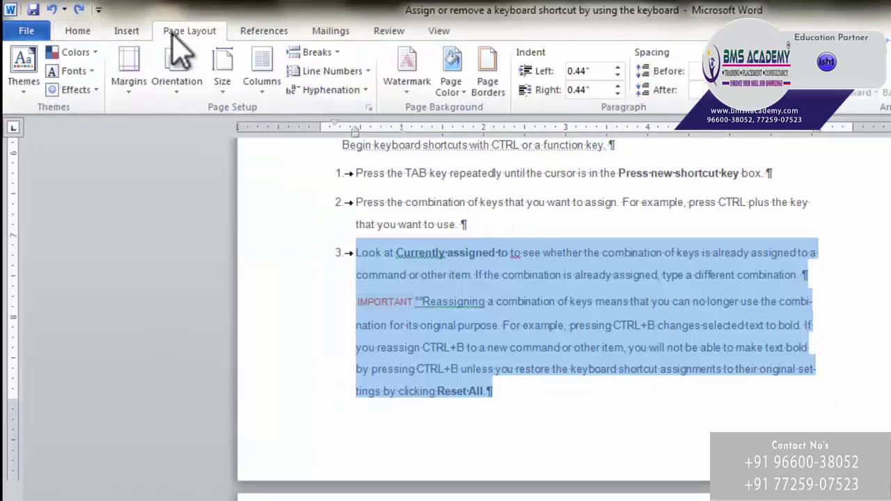
click(339, 54)
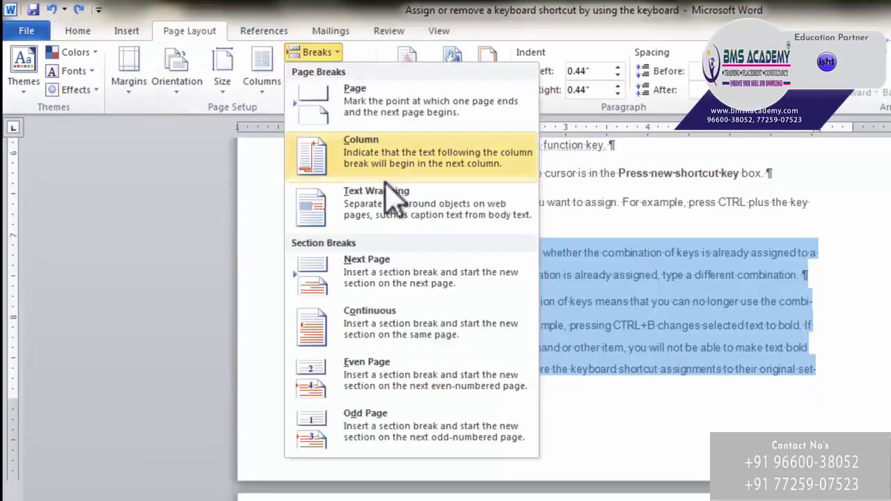
click(406, 324)
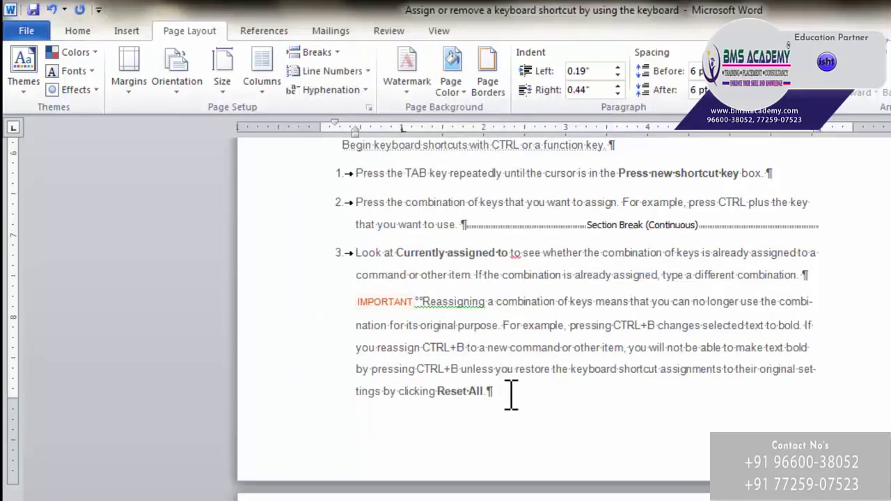
Step: Apply the Wide margins to the third item and its IMPORTANT note, and compare them with the text above the continuous break
drag(487, 386, 379, 249)
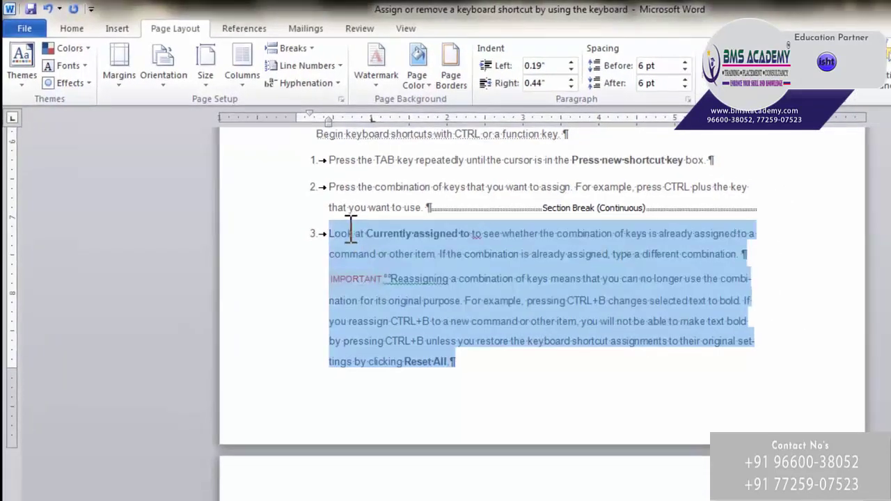
click(131, 78)
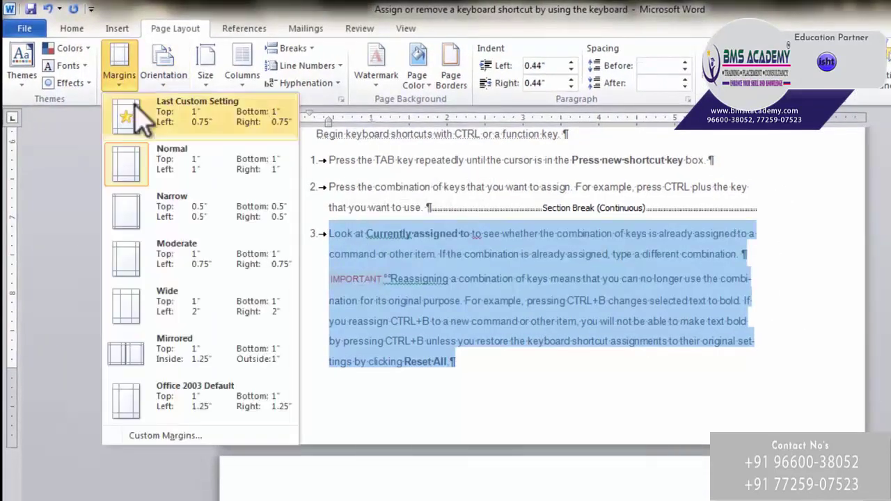
click(198, 311)
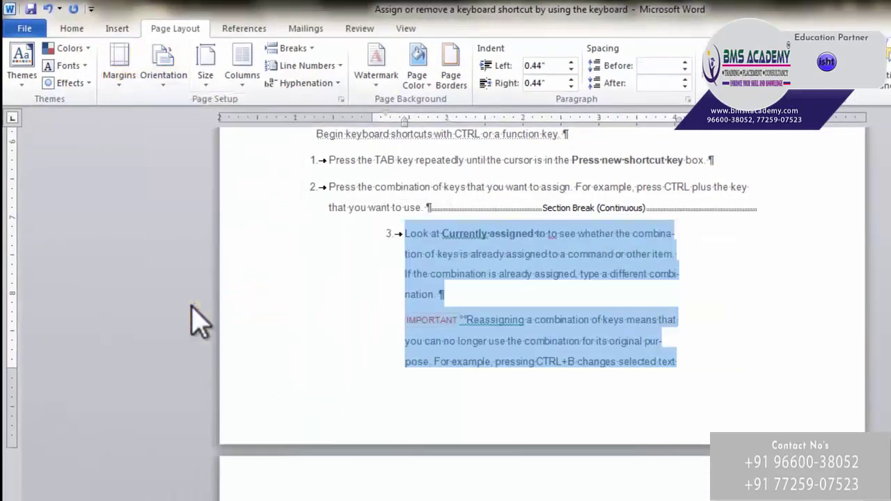
scroll(521, 245, up, 12)
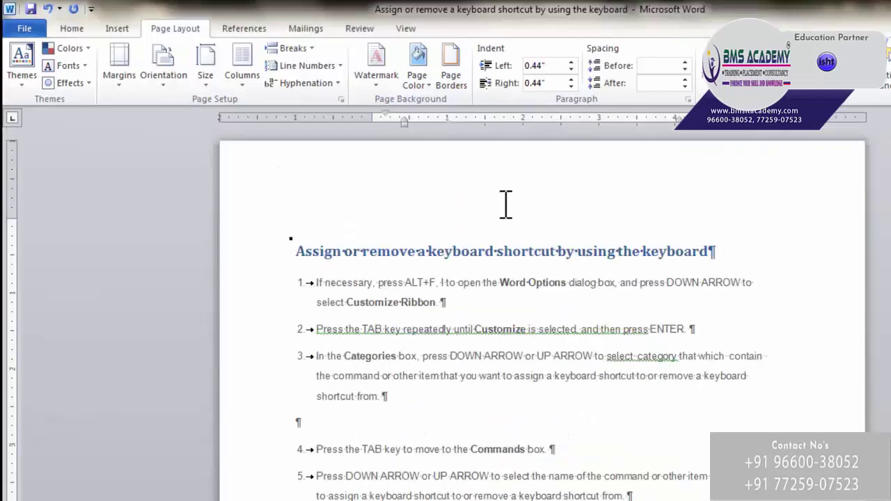
scroll(505, 204, down, 10)
scroll(514, 240, up, 5)
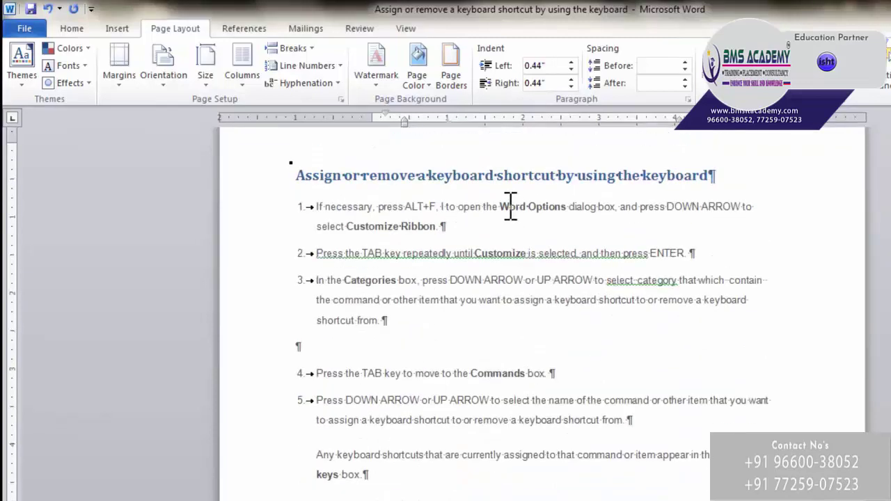
scroll(510, 206, down, 7)
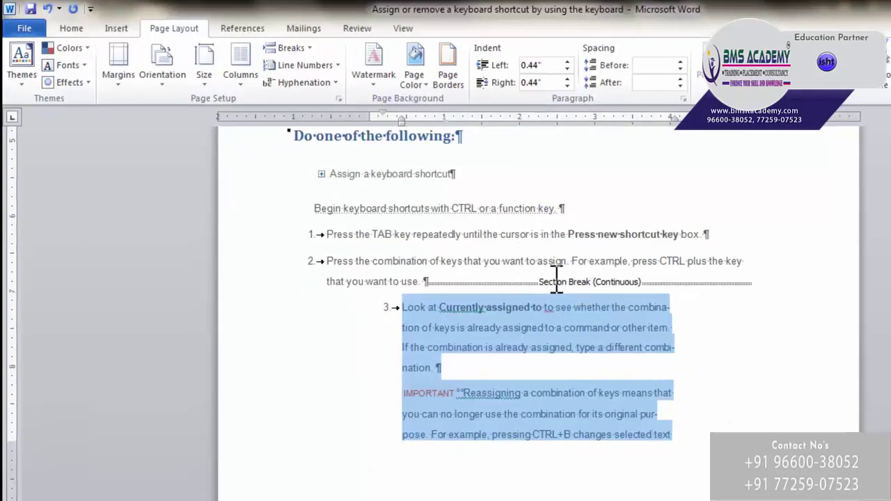
scroll(516, 199, up, 1)
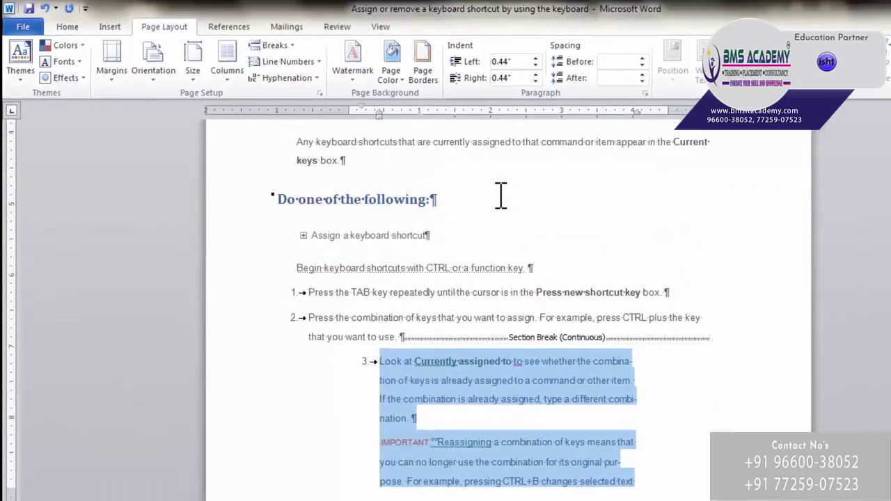
scroll(515, 301, down, 6)
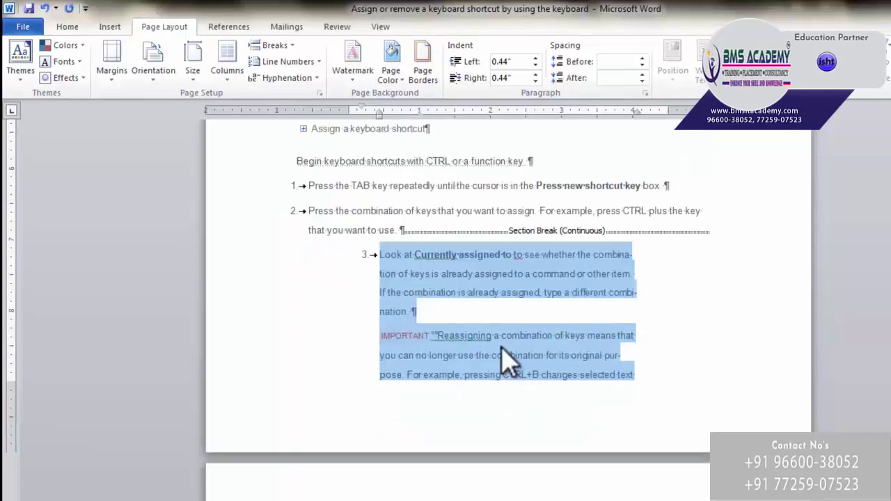
scroll(519, 300, up, 5)
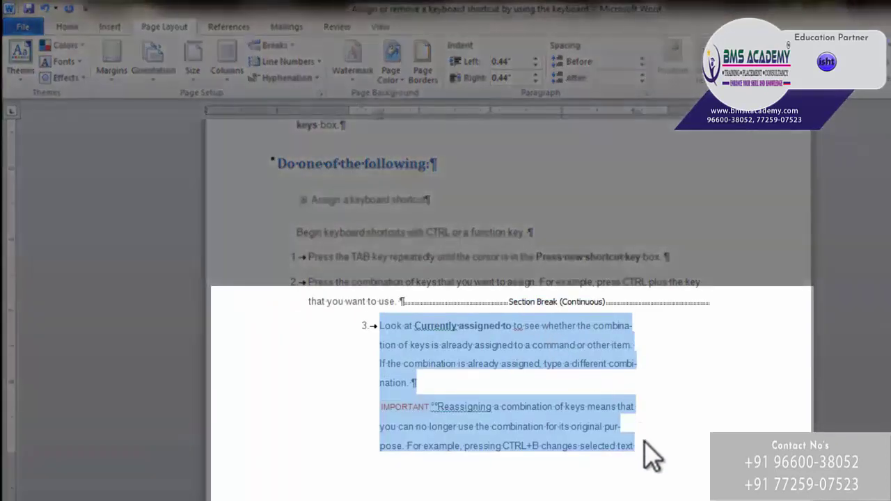
Step: Try Normal margins on the section after the continuous break and set them to Mirrored
drag(637, 445, 373, 323)
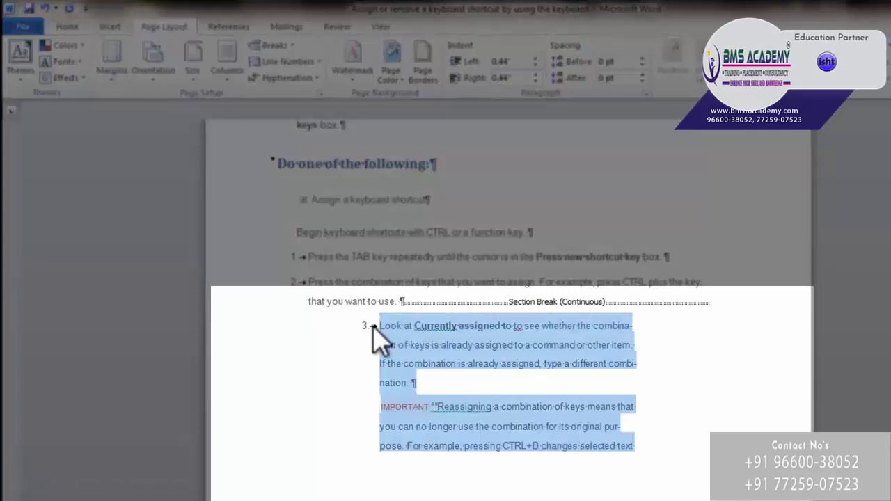
click(152, 69)
click(113, 67)
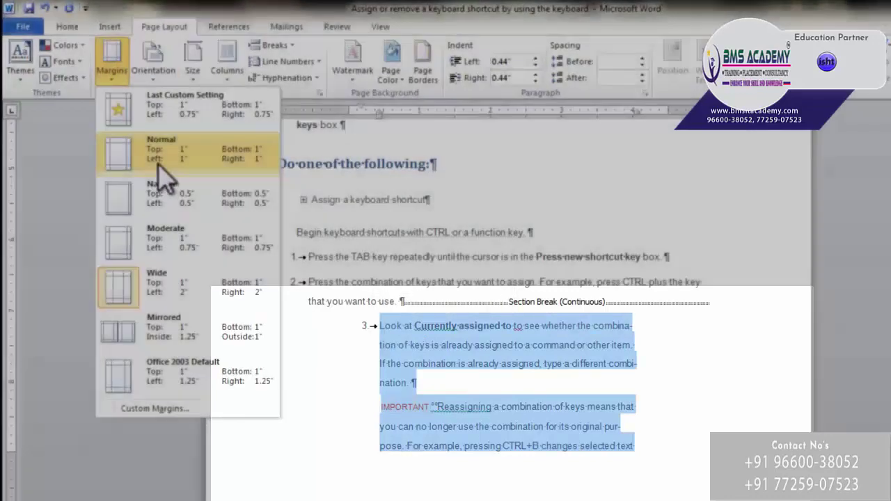
click(157, 171)
click(114, 70)
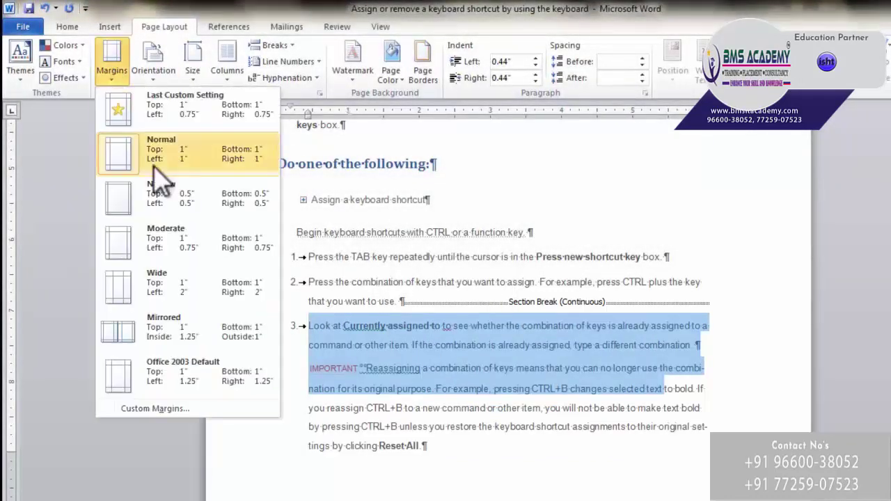
click(171, 333)
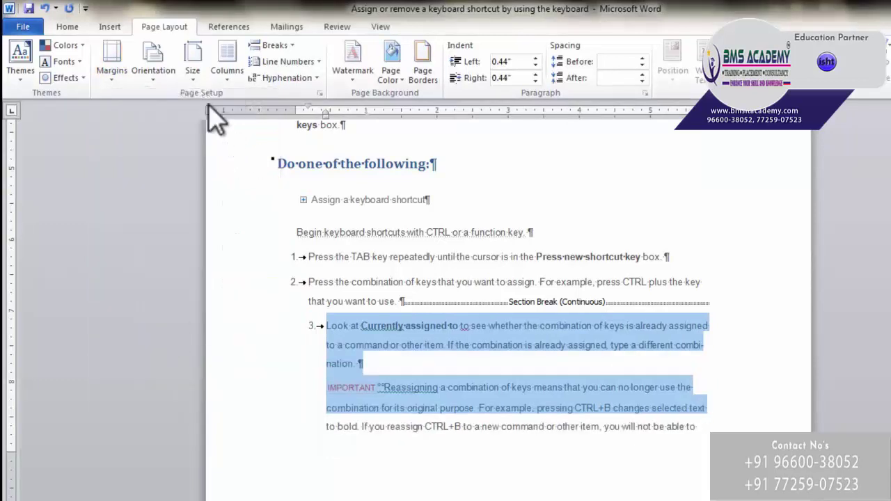
Step: Arrange the section after the continuous break in three columns and check it against the preceding text
click(226, 73)
click(260, 179)
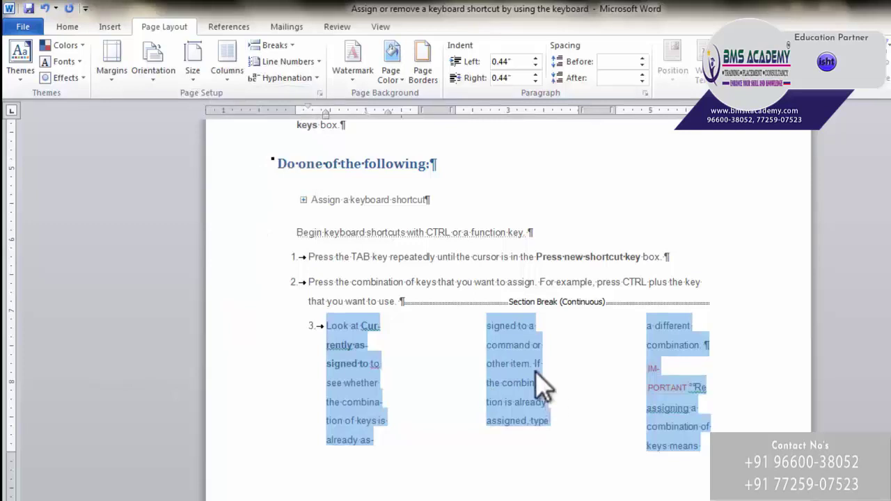
scroll(503, 307, up, 3)
scroll(503, 306, up, 4)
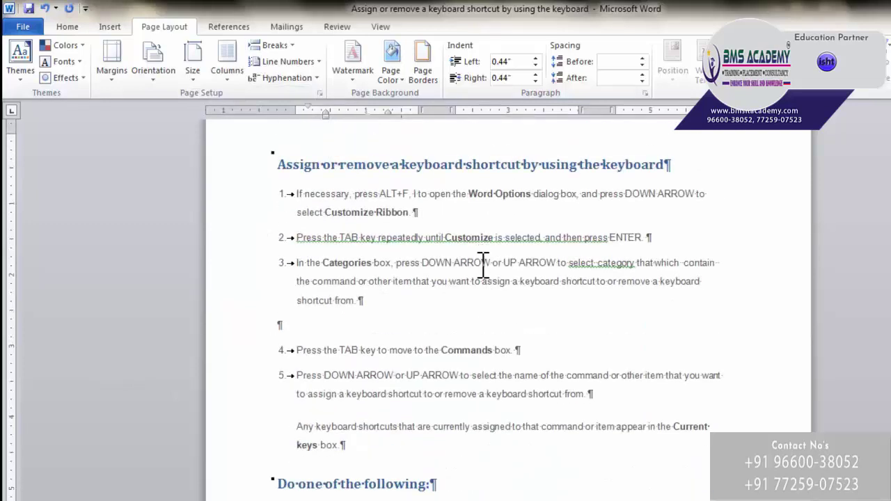
scroll(483, 265, down, 5)
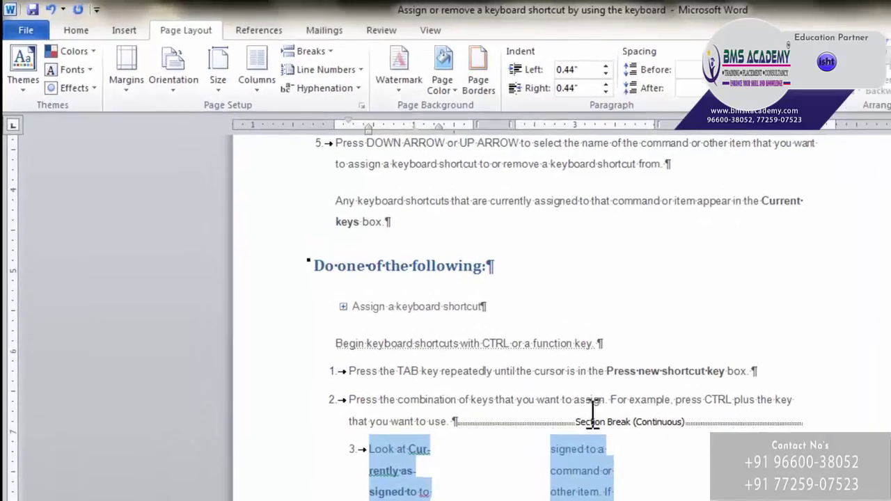
scroll(595, 417, up, 3)
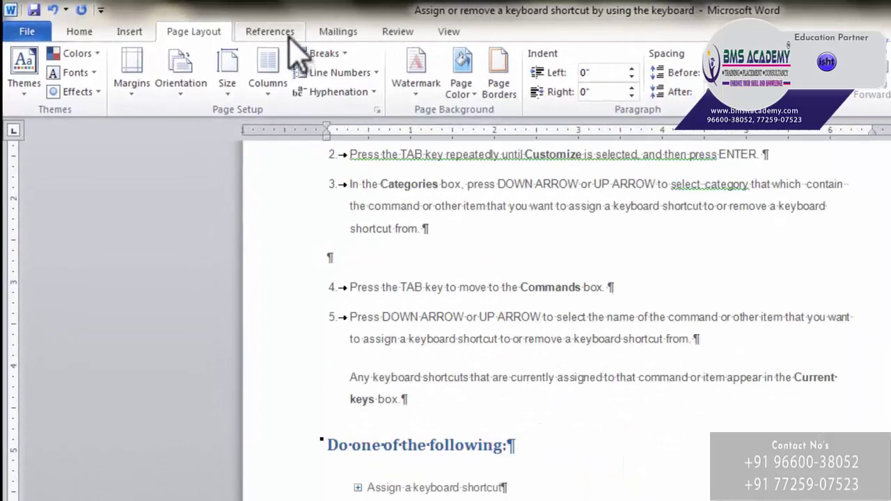
click(322, 53)
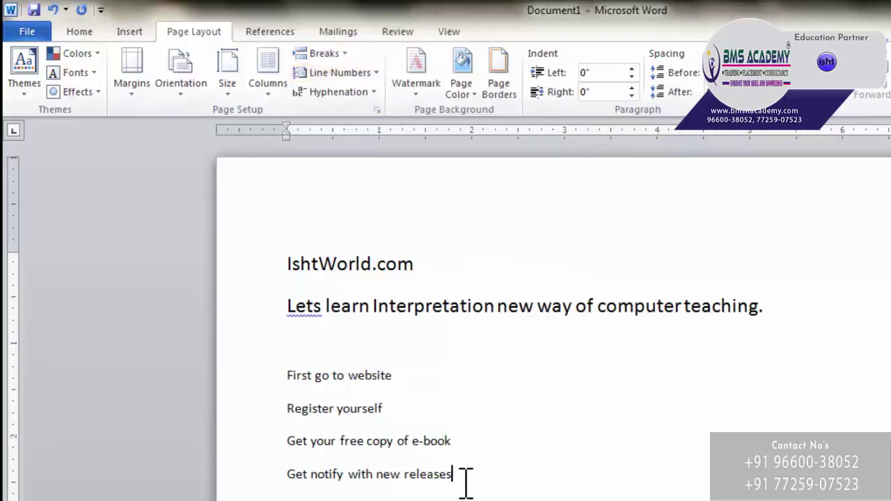
Step: Turn on continuous line numbering in Document1
drag(465, 480, 260, 258)
click(582, 417)
click(362, 74)
click(362, 114)
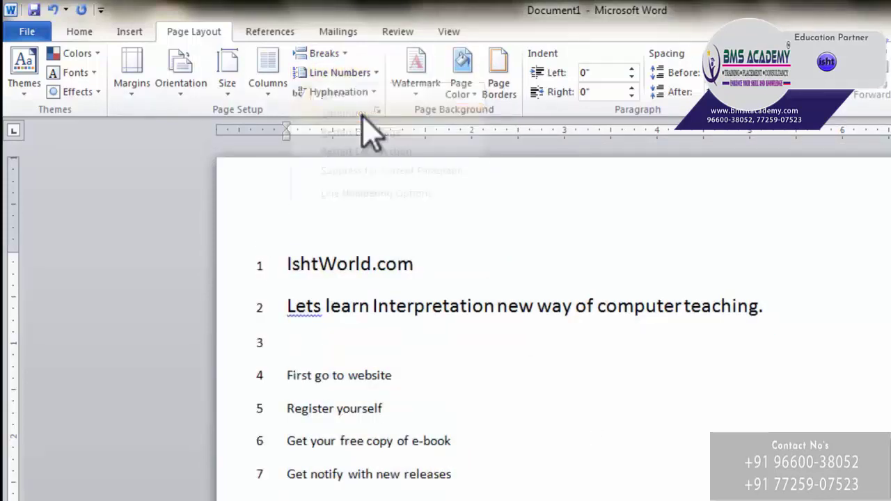
Step: Examine how the line numbers run from the first page onto the second
scroll(405, 348, down, 3)
scroll(425, 372, up, 3)
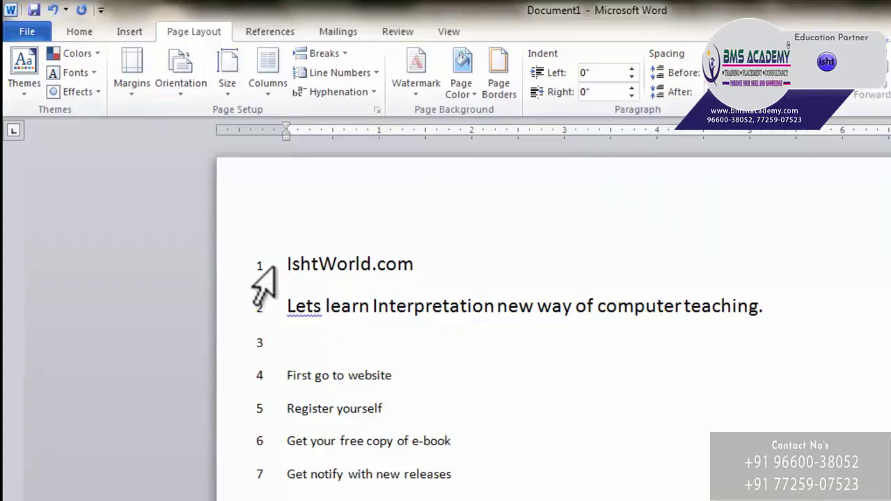
scroll(285, 292, down, 7)
scroll(250, 379, down, 6)
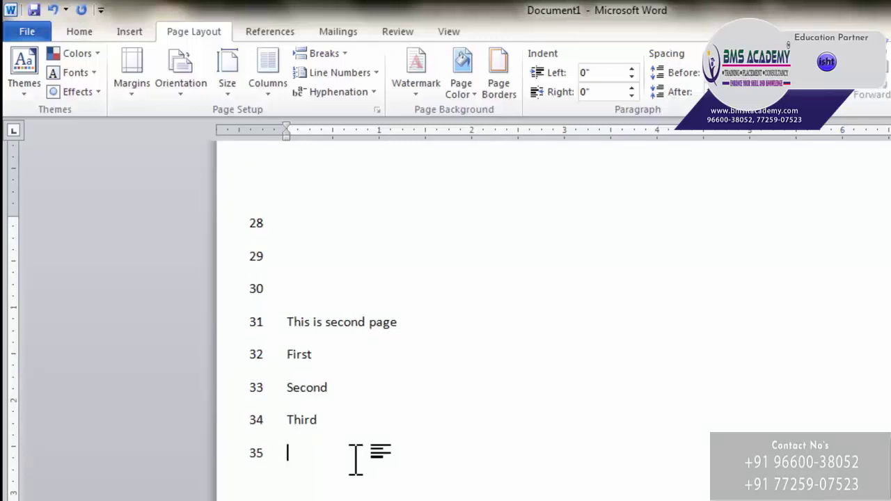
scroll(327, 434, up, 6)
scroll(323, 428, down, 5)
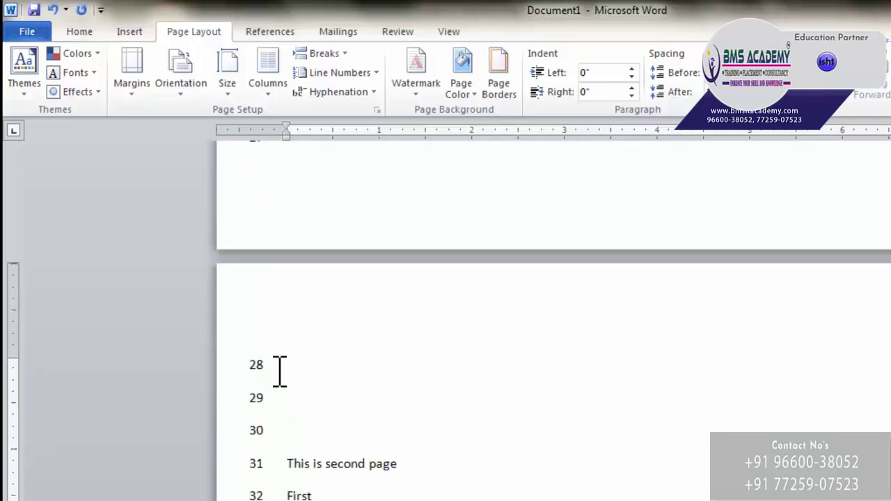
scroll(279, 410, up, 5)
scroll(262, 412, down, 3)
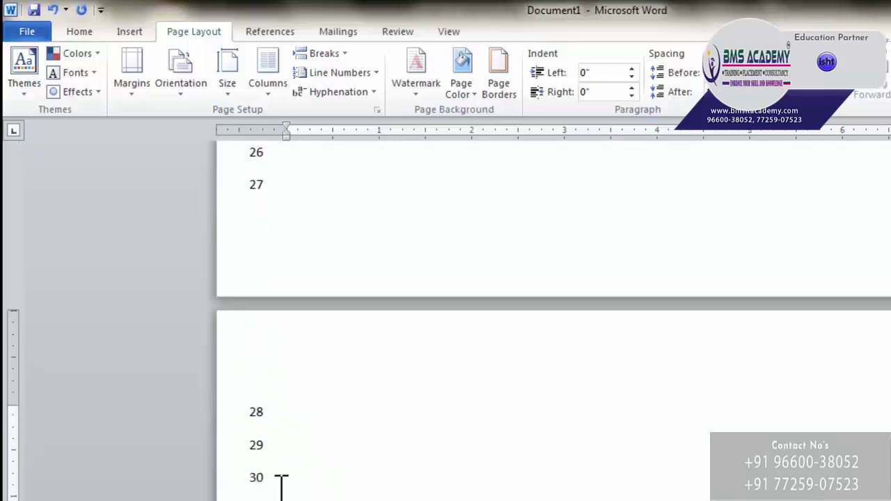
scroll(348, 313, up, 1)
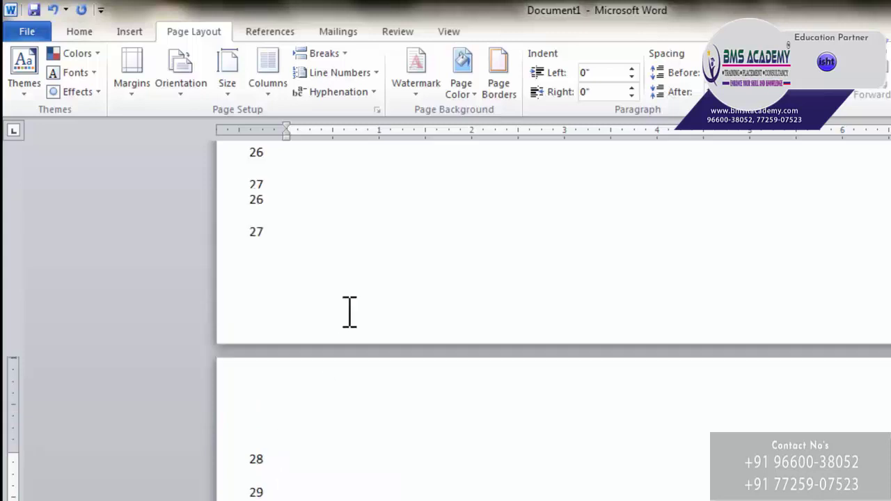
Step: Set the line numbering to restart on each page and check the page transition
click(365, 74)
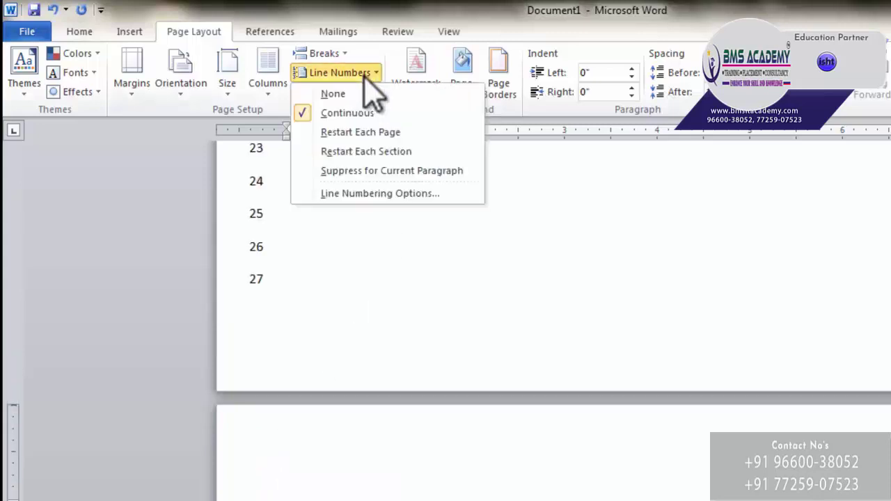
click(361, 133)
scroll(392, 308, up, 5)
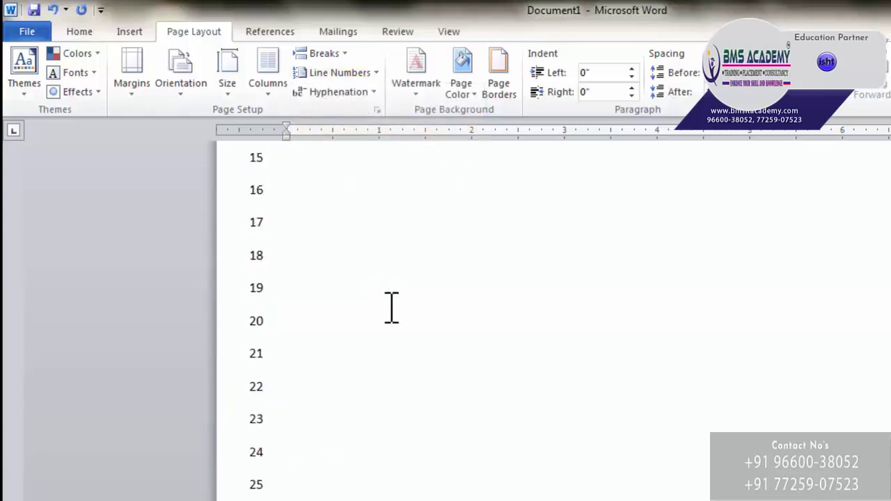
scroll(392, 312, down, 2)
scroll(390, 174, down, 2)
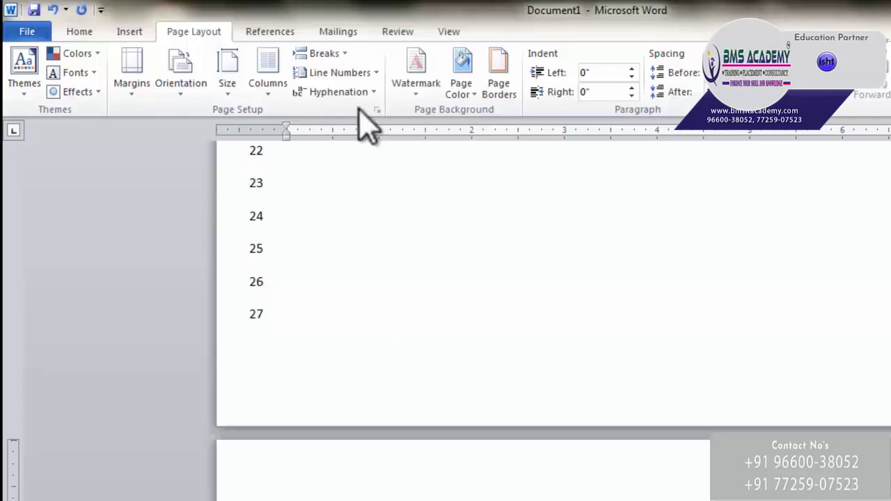
Step: Set the line numbering to restart at each section and check the numbers on both pages
click(368, 74)
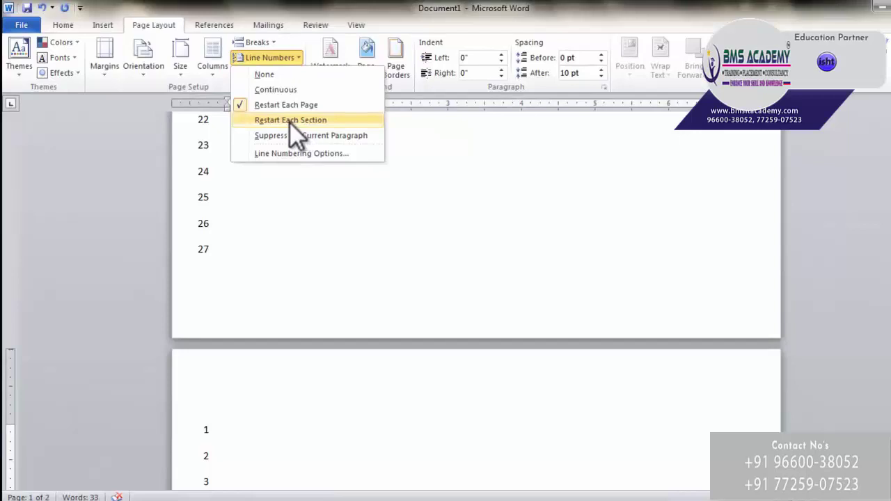
click(291, 120)
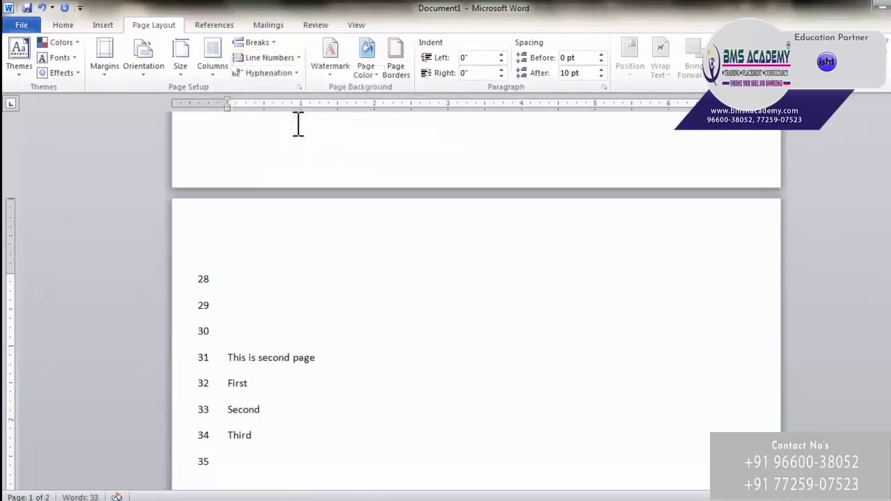
scroll(313, 146, up, 4)
scroll(326, 181, down, 5)
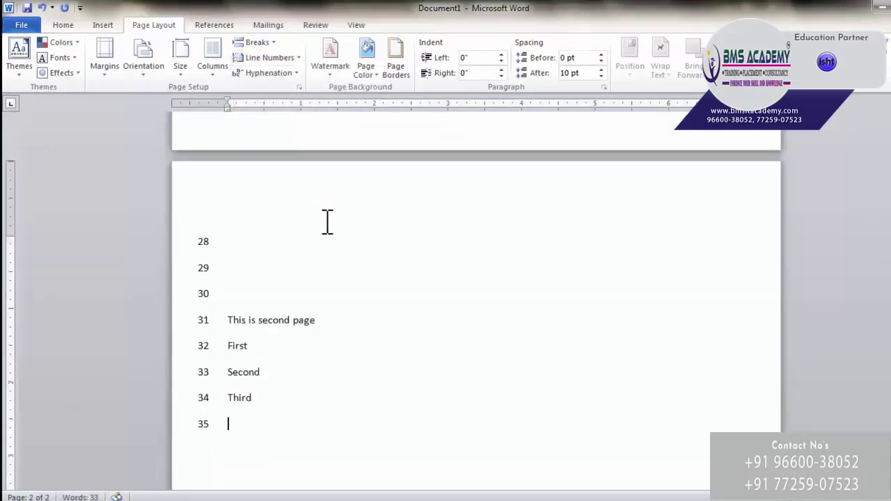
Step: Turn off line numbering in Document1 after reviewing the section-restarted numbers across both pages
scroll(315, 174, up, 7)
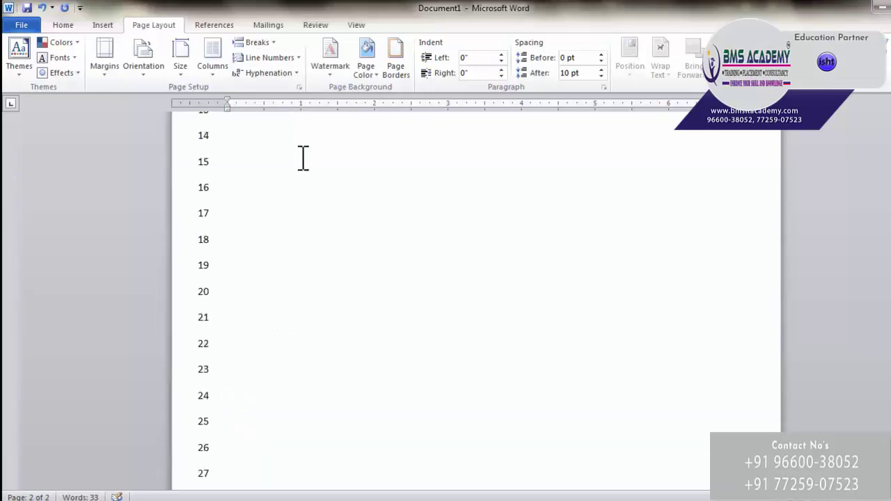
scroll(306, 223, down, 6)
scroll(329, 262, up, 5)
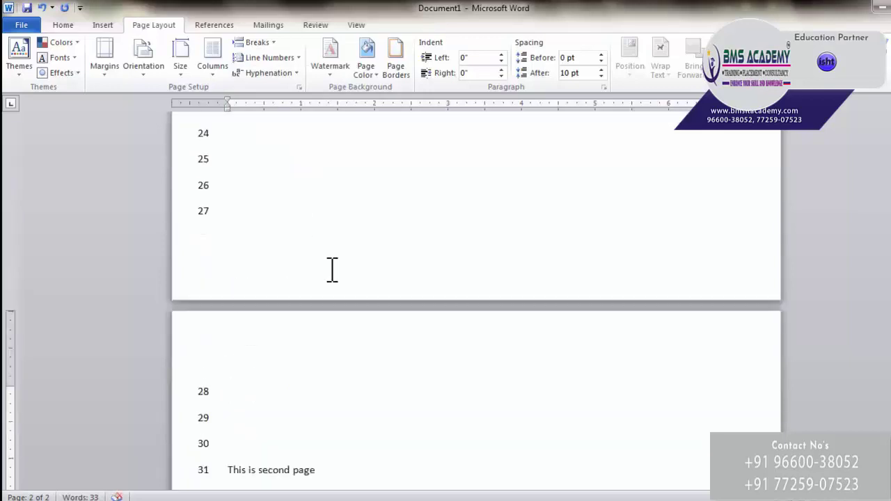
scroll(329, 262, up, 4)
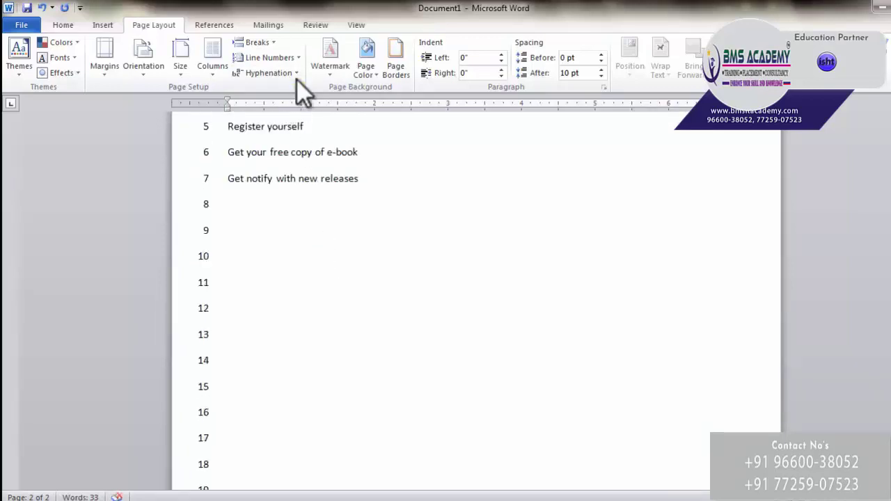
click(293, 61)
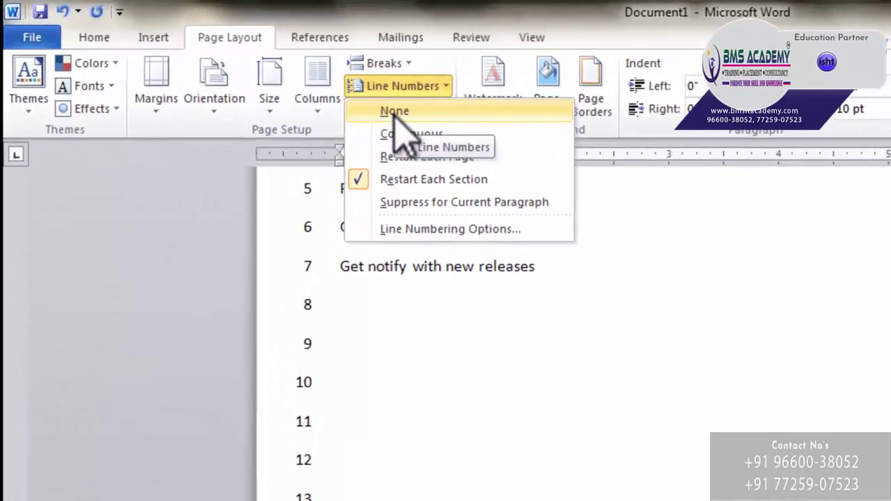
click(394, 112)
scroll(467, 352, up, 5)
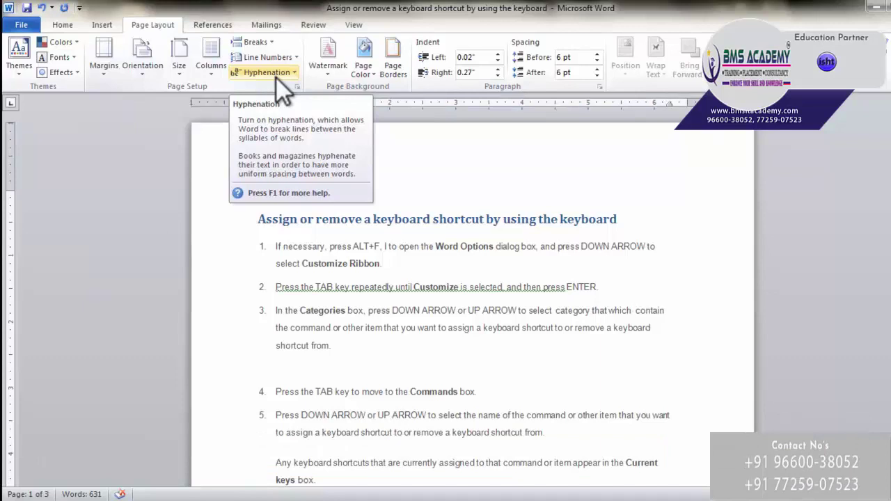
Step: Set the keyboard shortcut document's hyphenation to Automatic and insert "will" before "contain" in list item 3
click(275, 75)
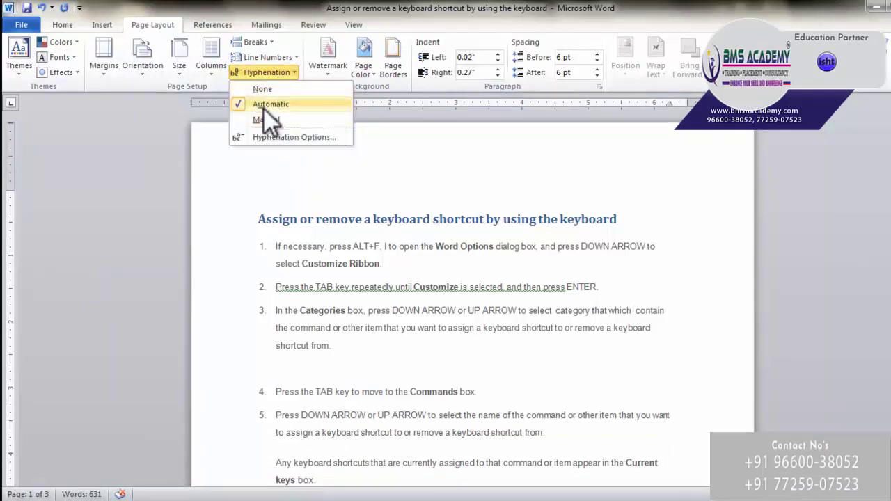
click(263, 108)
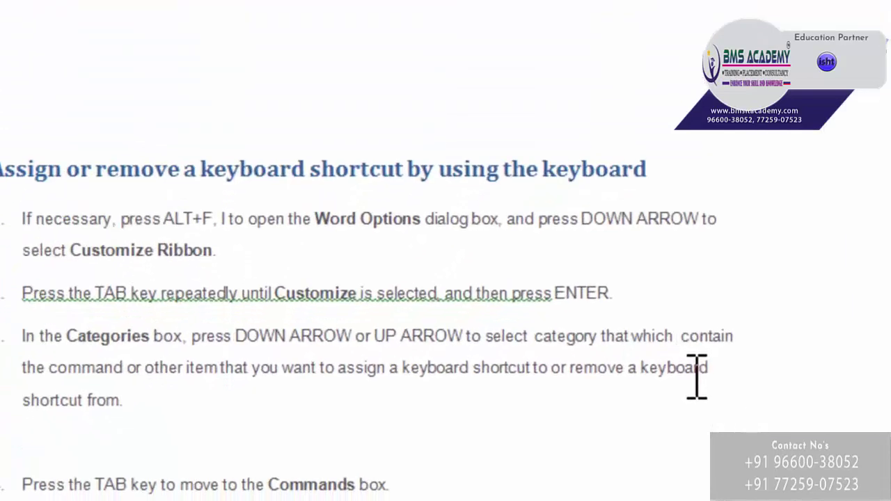
text(will)
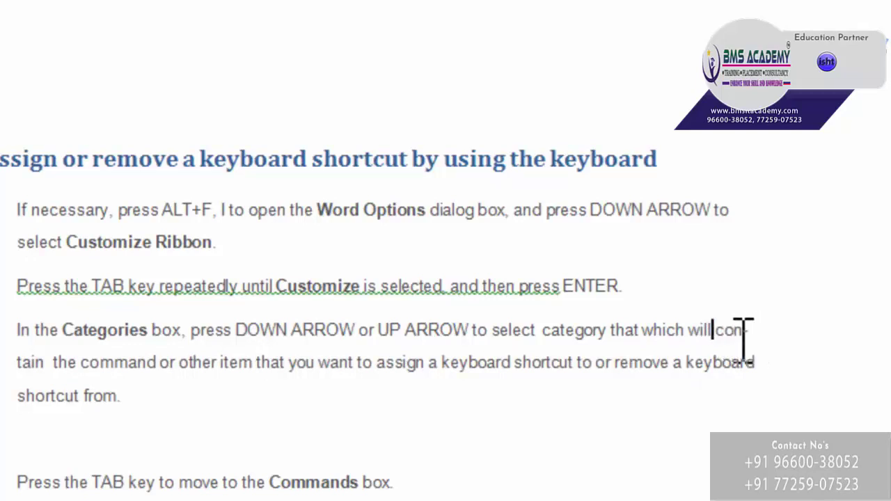
click(181, 157)
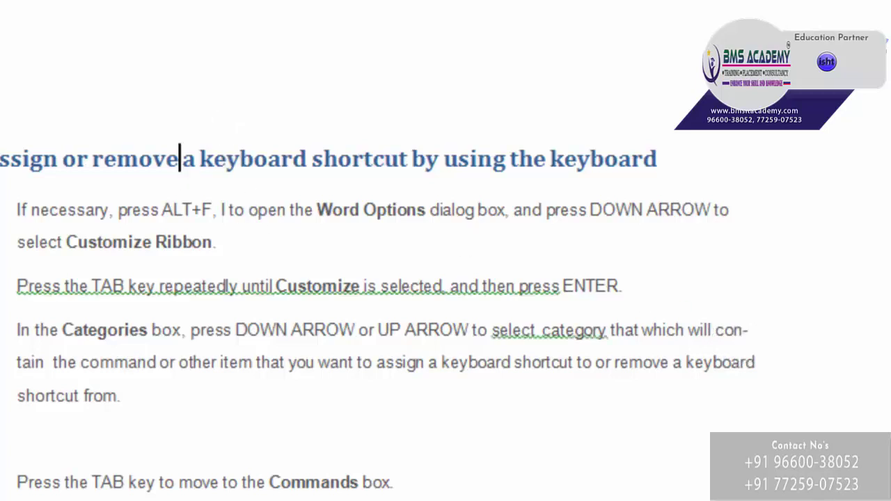
Step: Start manual hyphenation of the document and accept the break "se-lect" in list item 1
click(276, 79)
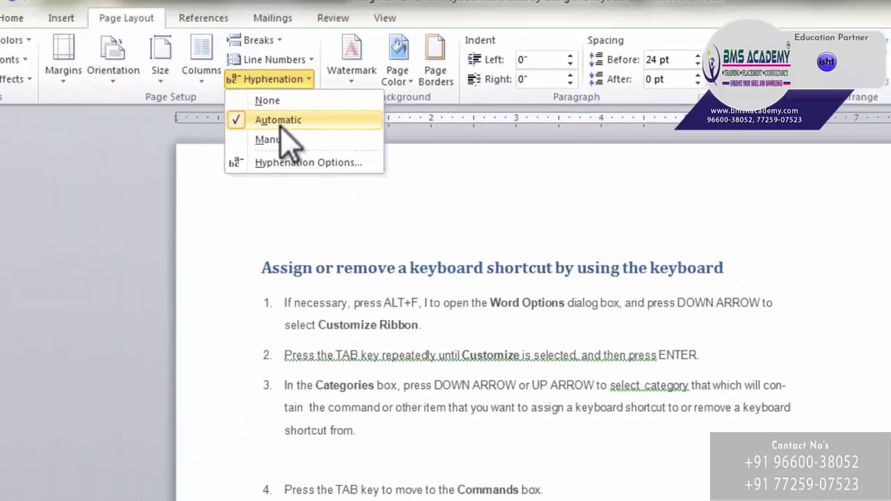
click(534, 272)
click(317, 92)
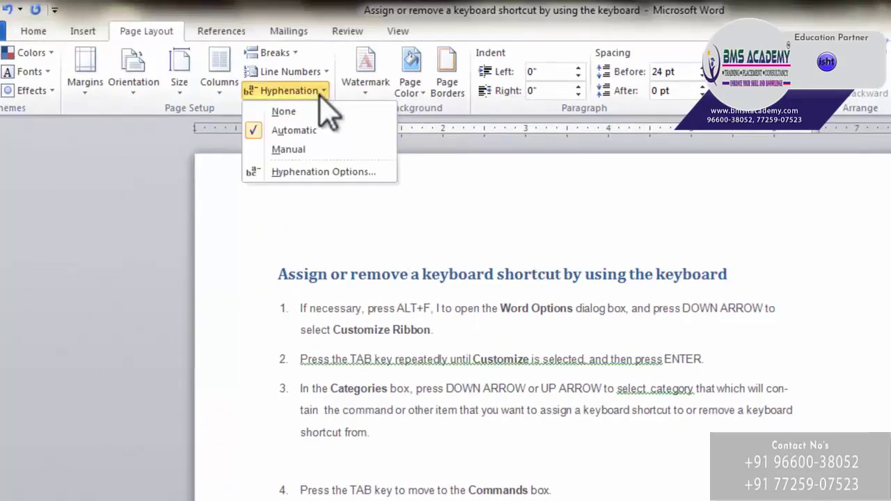
click(315, 149)
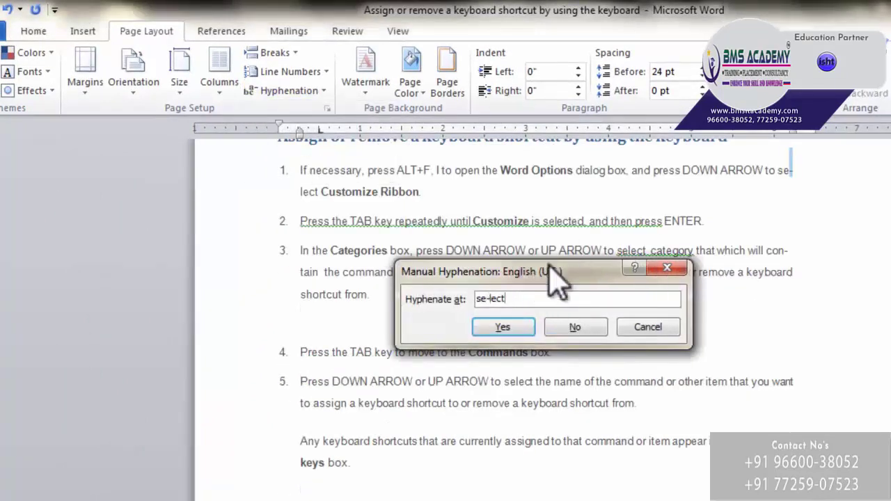
click(496, 326)
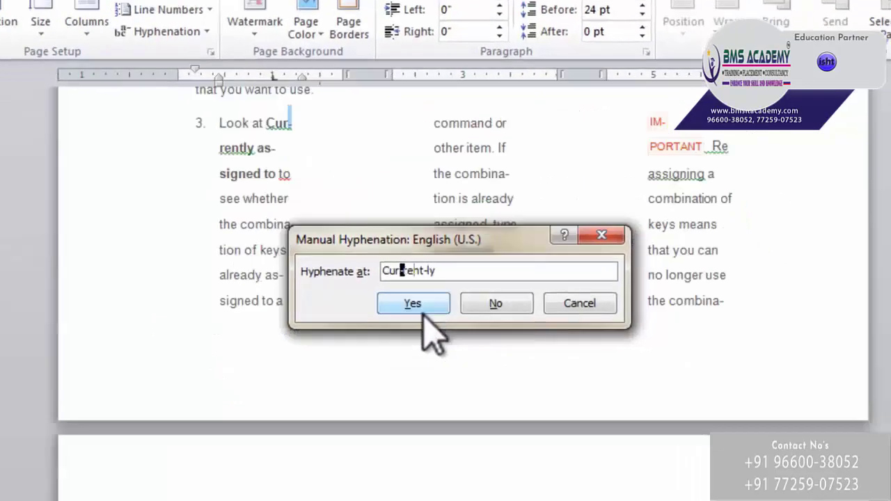
Step: Accept the remaining suggested hyphenation points, including those in "Currently", "combination" and "pressing", through the end of the document
click(403, 307)
click(393, 299)
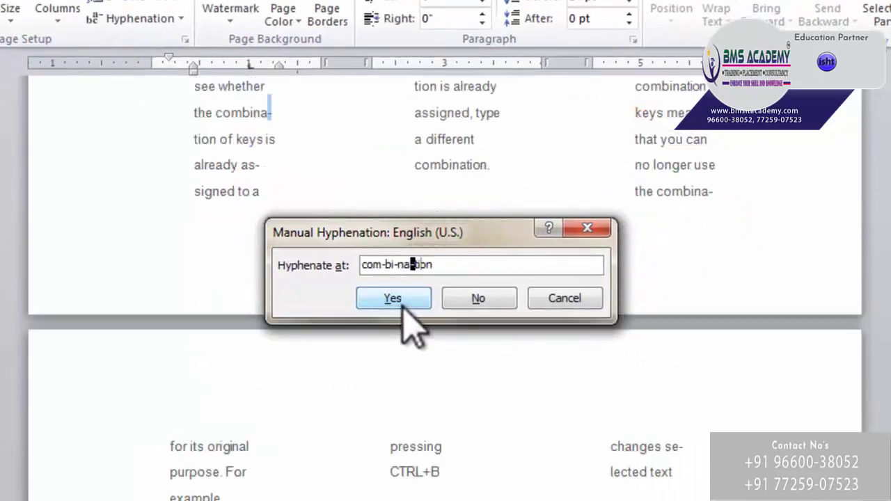
click(393, 299)
click(393, 299)
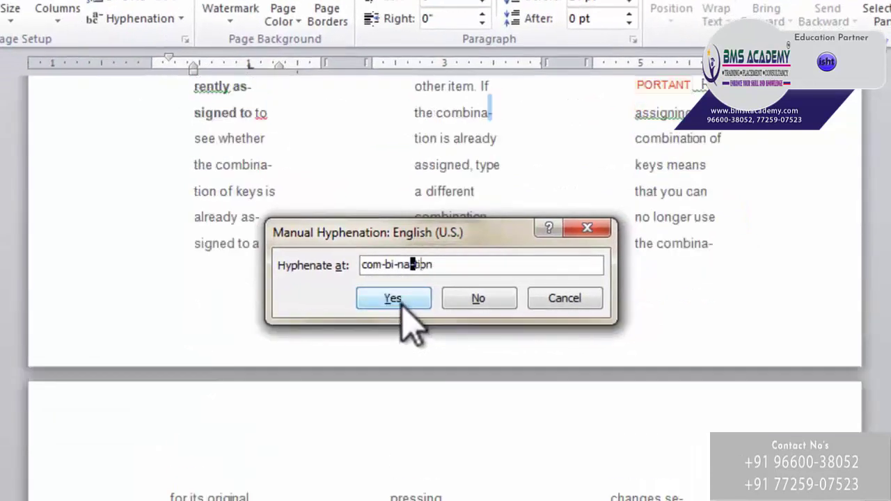
click(393, 299)
click(393, 300)
click(402, 305)
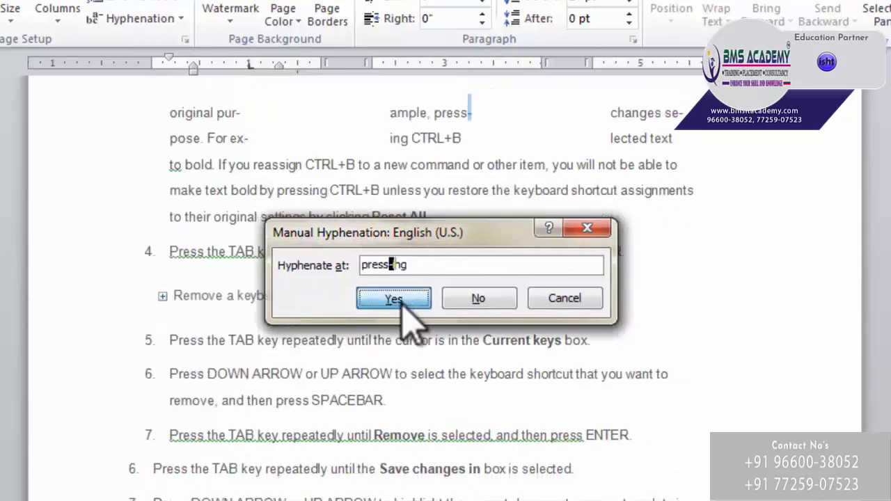
click(402, 305)
click(402, 305)
click(403, 305)
click(404, 307)
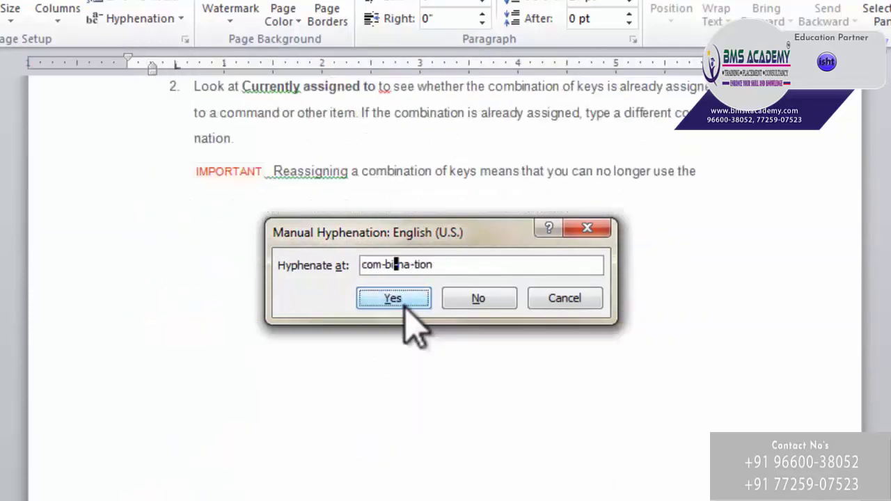
click(404, 306)
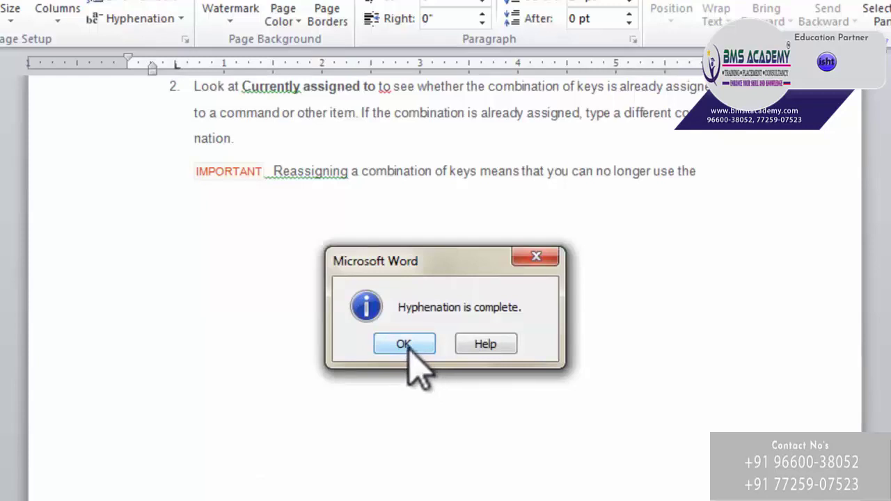
click(411, 346)
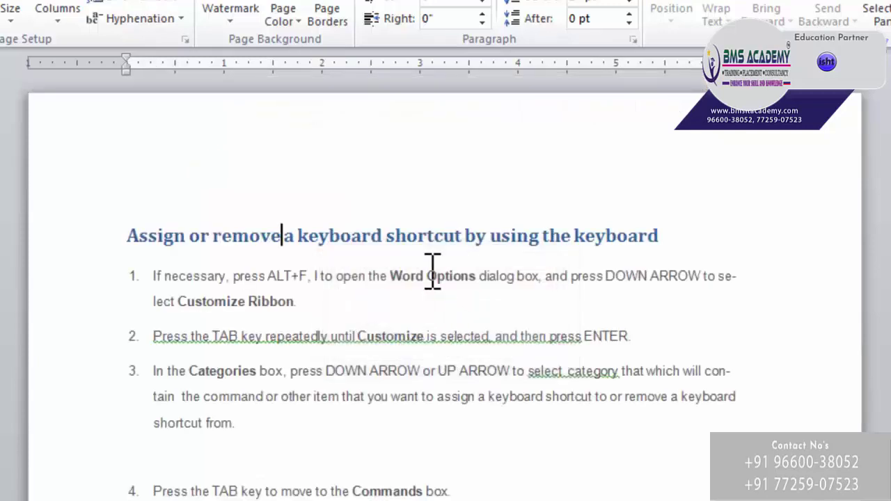